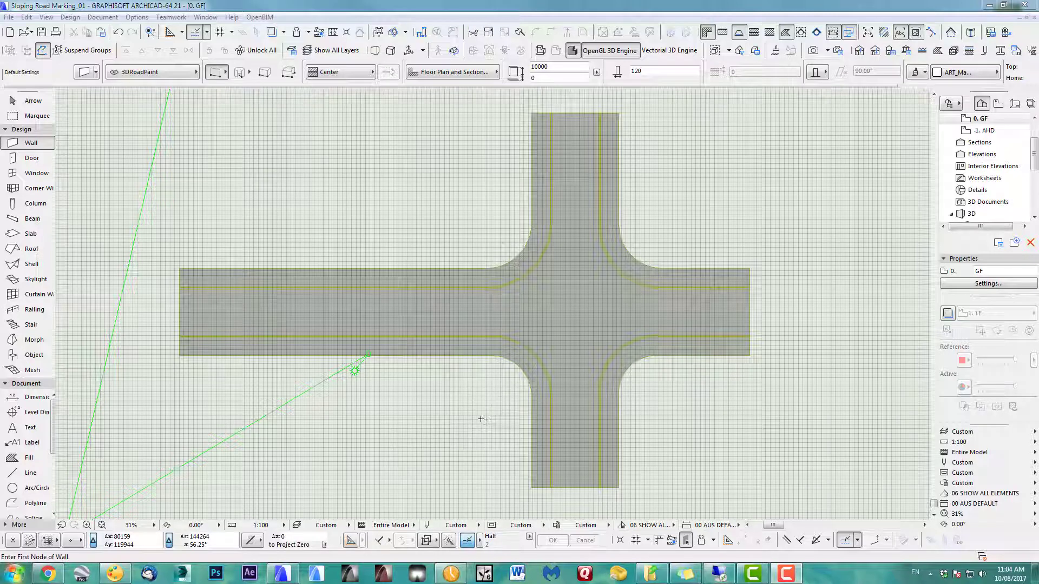
Inspect the road model in 3D, then return to the ground floor plan
{"action": "scroll", "coordinate": [492, 408], "scroll_direction": "up", "scroll_amount": 2}
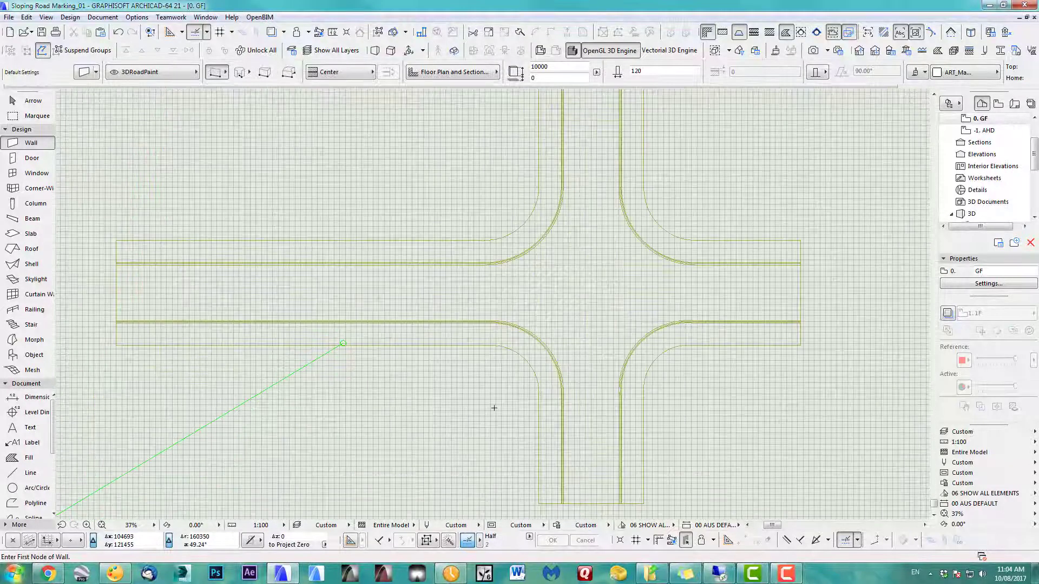
{"action": "scroll", "coordinate": [579, 415], "scroll_direction": "down", "scroll_amount": 3}
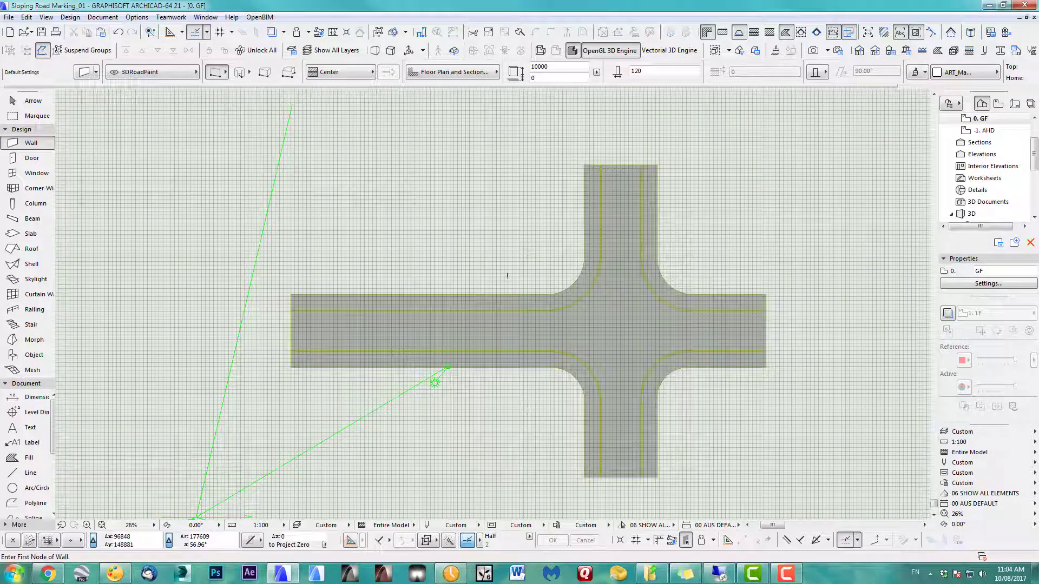
{"action": "key", "text": "F3"}
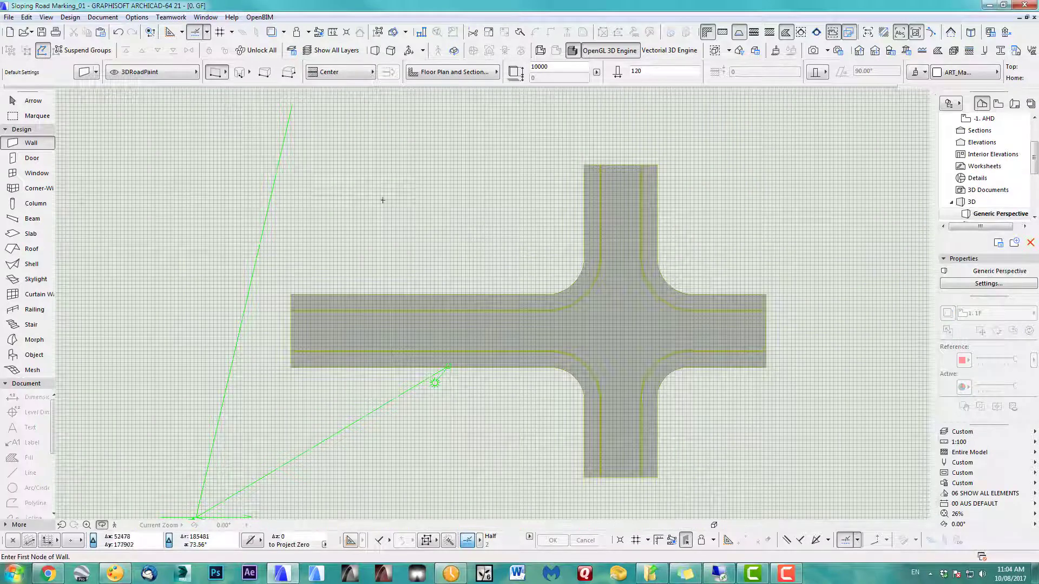
{"action": "middle_click_drag", "start_coordinate": [559, 348], "coordinate": [514, 382], "text": "shift"}
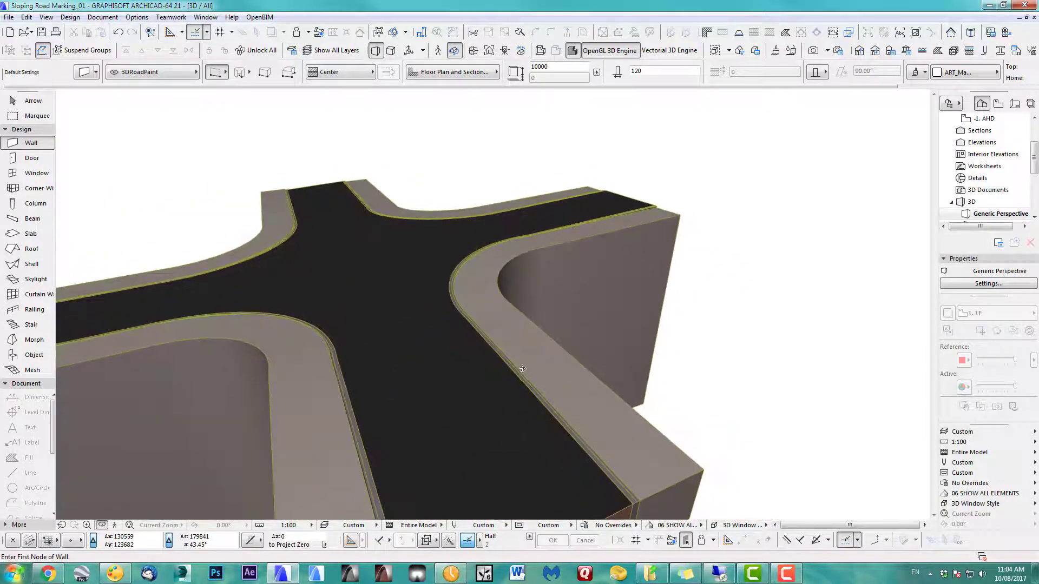
{"action": "key", "text": "F2"}
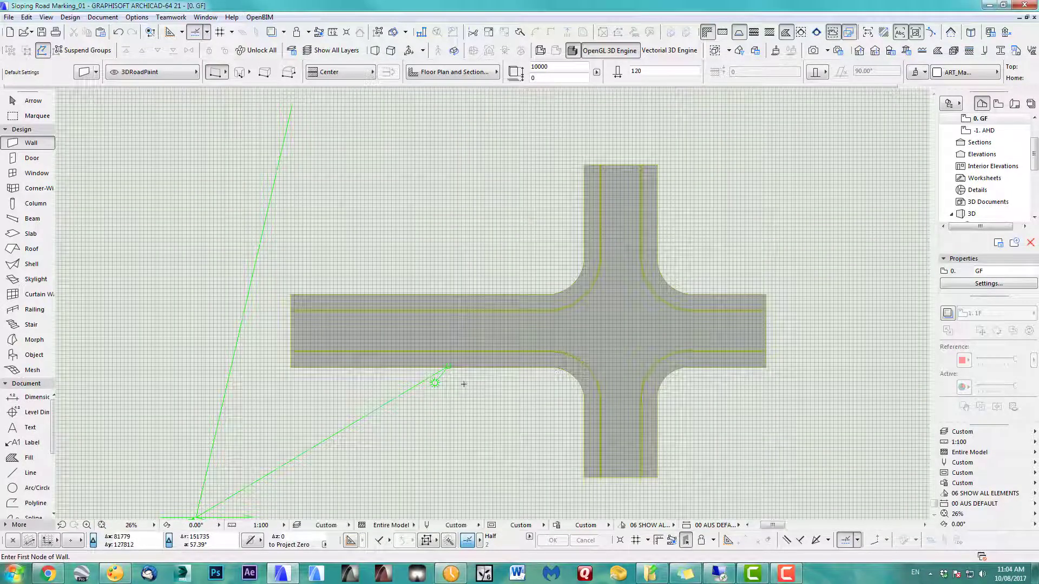
{"action": "scroll", "coordinate": [469, 374], "scroll_direction": "up", "scroll_amount": 3}
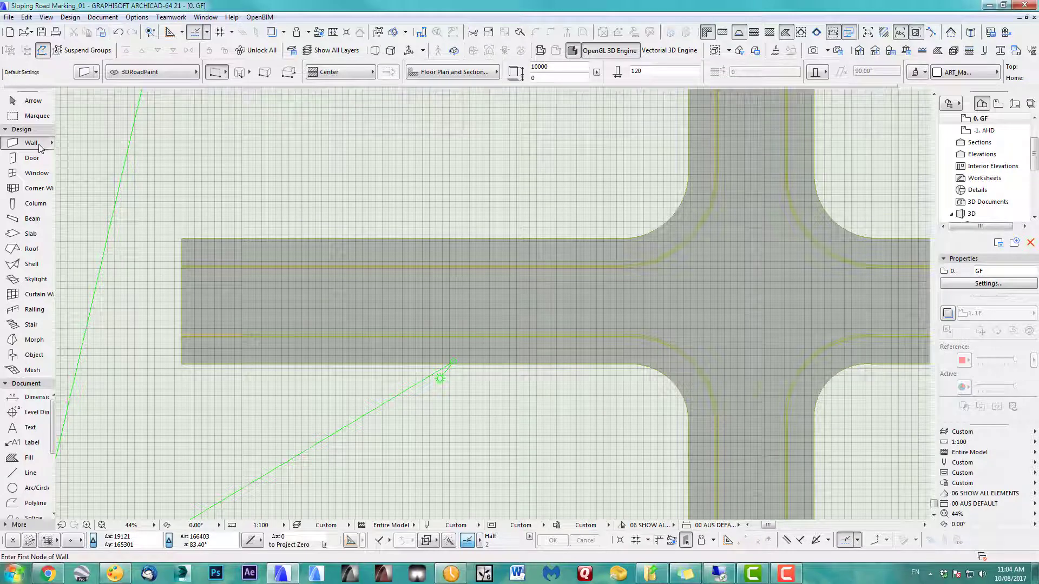
Check the default wall settings, including the 120 thickness and bottom offset, and accept them
{"action": "double_click", "coordinate": [41, 147]}
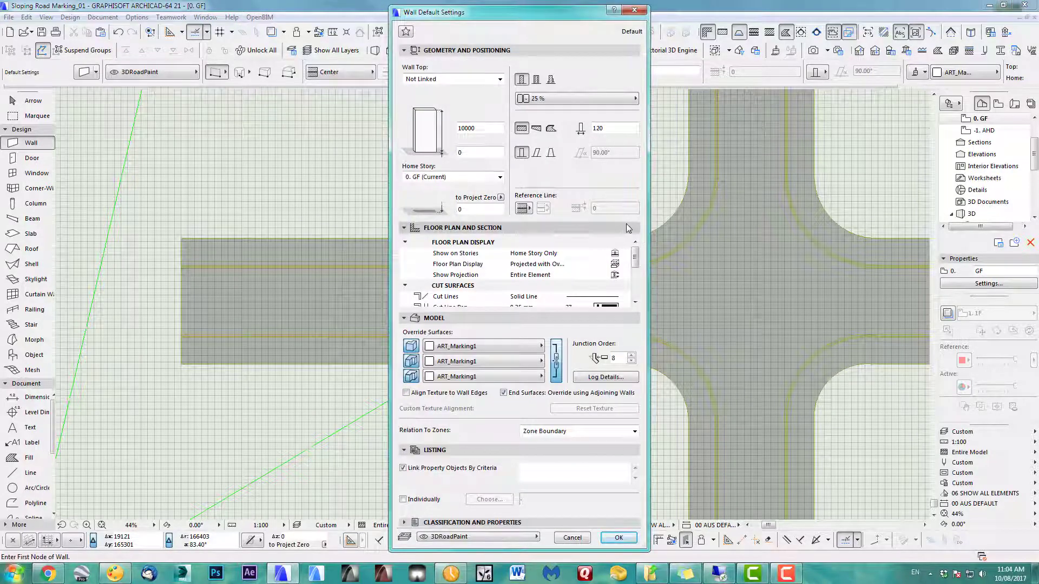
{"action": "left_click", "coordinate": [601, 128]}
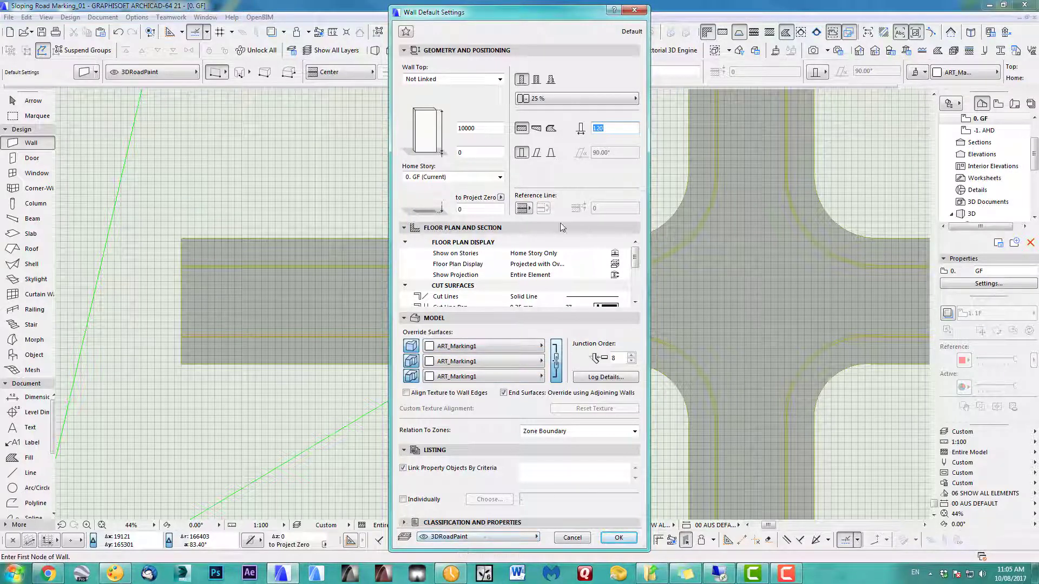
{"action": "double_click", "coordinate": [459, 154]}
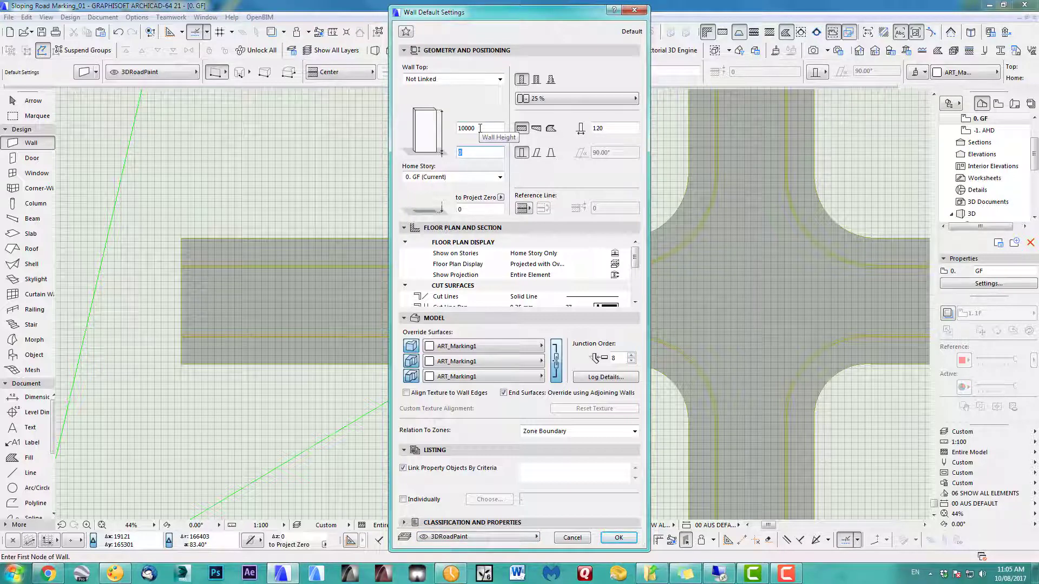
{"action": "left_click", "coordinate": [615, 539]}
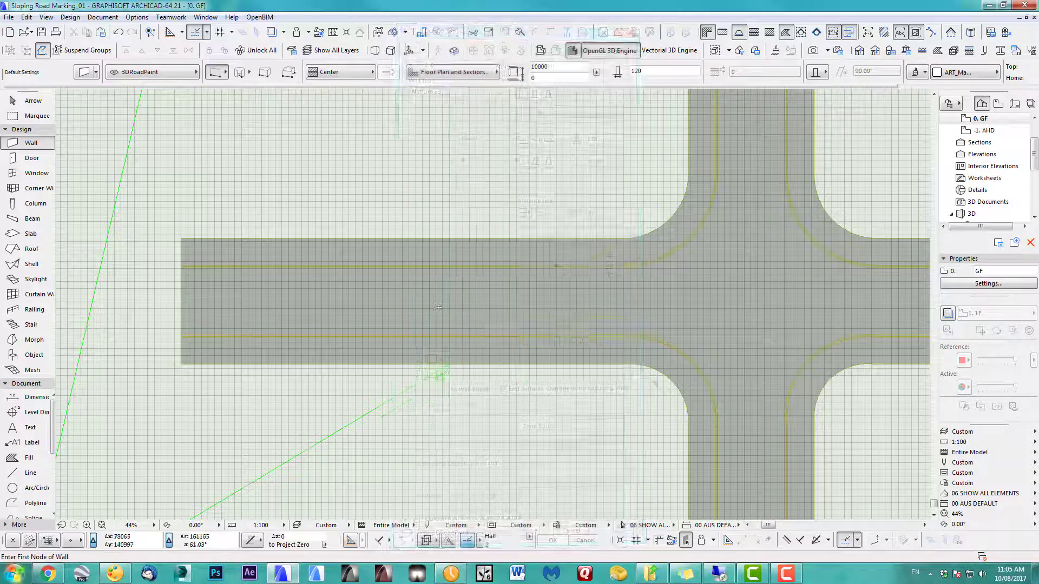
Draw a short dash wall, about 3084 long, near the road's left end and select it
{"action": "middle_click_drag", "start_coordinate": [339, 306], "coordinate": [420, 307]}
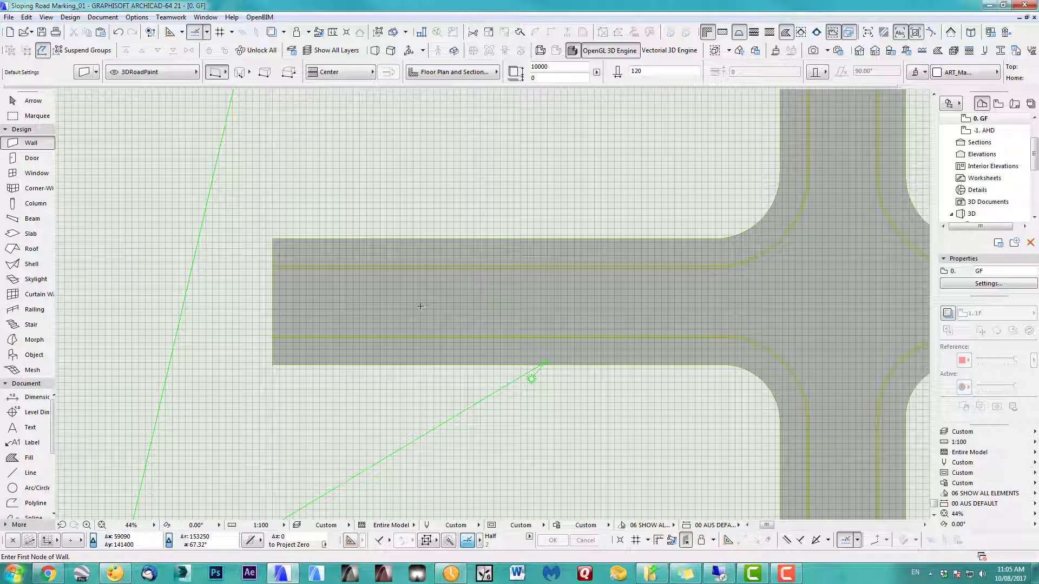
{"action": "scroll", "coordinate": [308, 291], "scroll_direction": "up", "scroll_amount": 3}
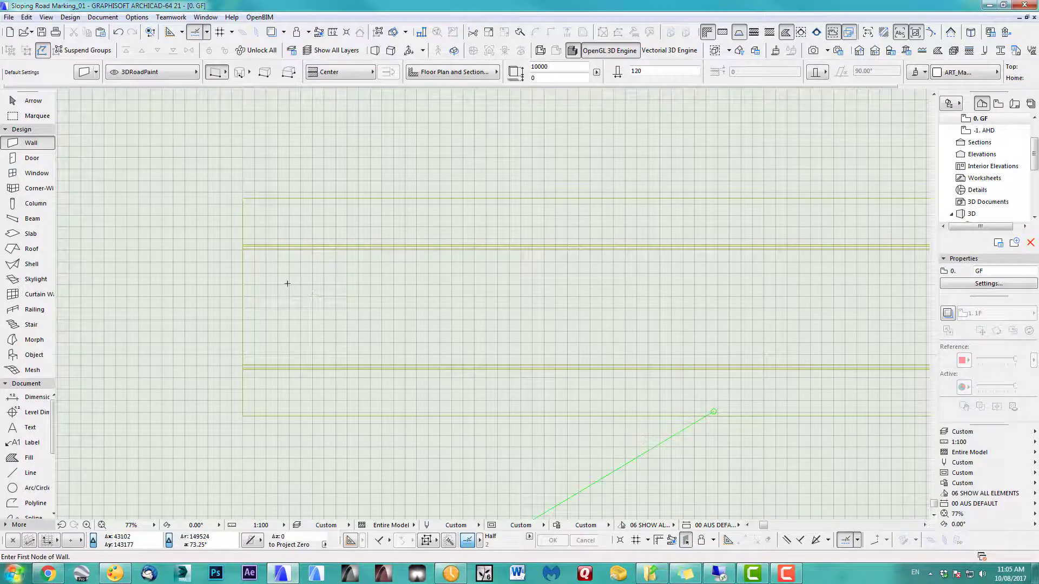
{"action": "left_click", "coordinate": [250, 276]}
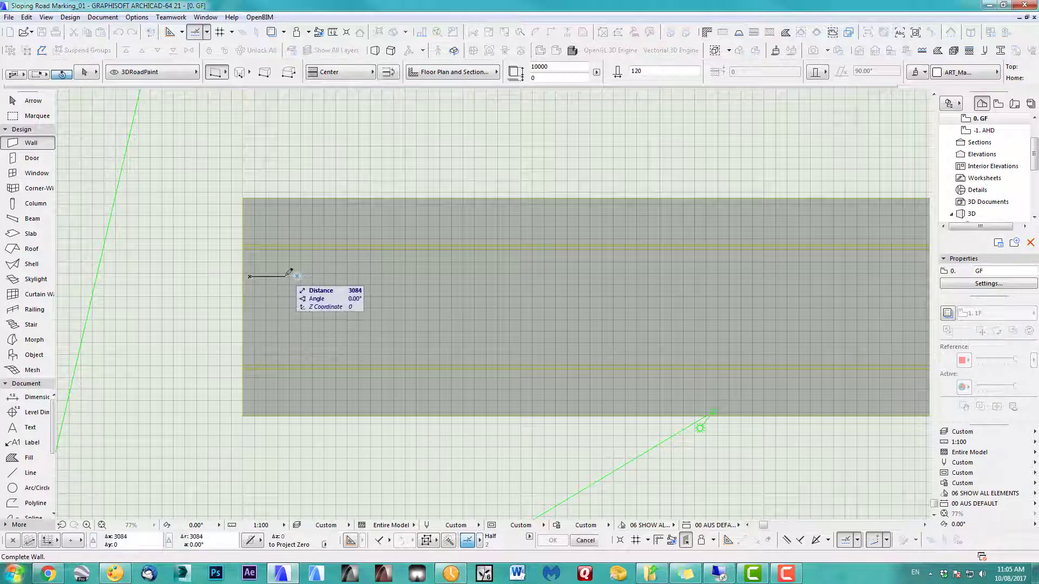
{"action": "left_click", "coordinate": [288, 276]}
{"action": "scroll", "coordinate": [259, 282], "scroll_direction": "up", "scroll_amount": 5}
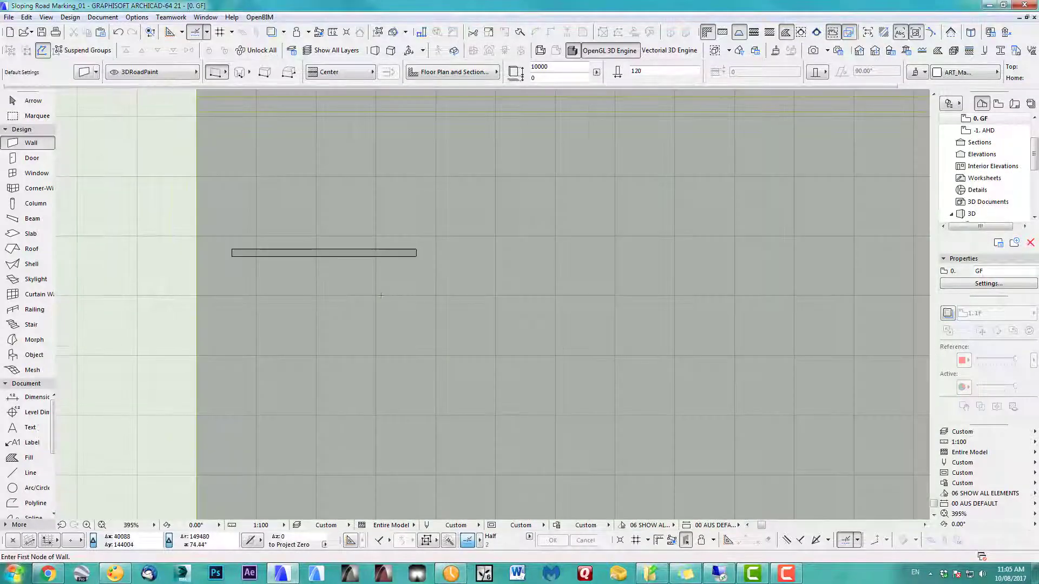
{"action": "scroll", "coordinate": [381, 295], "scroll_direction": "down", "scroll_amount": 4}
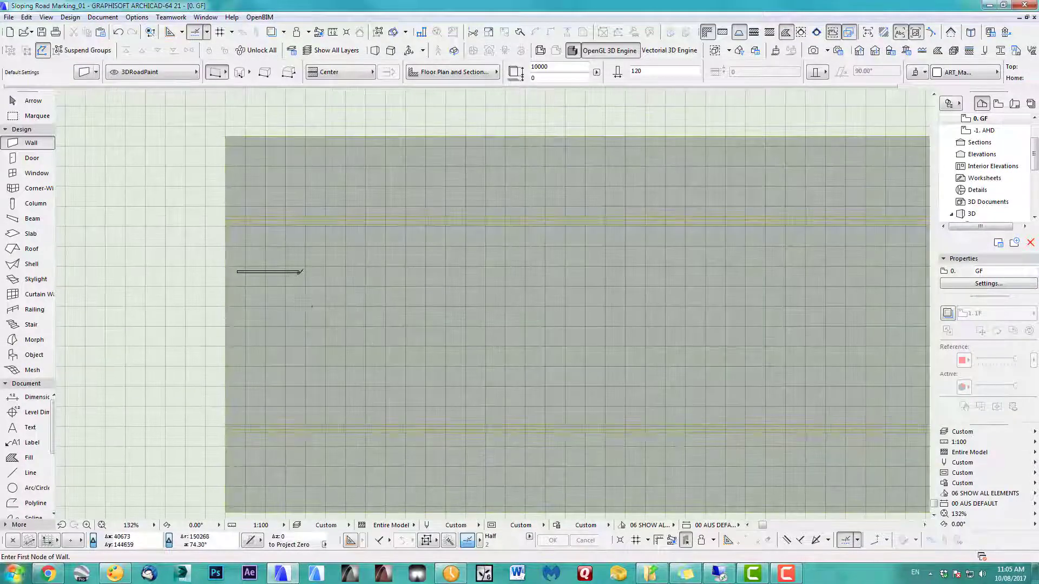
{"action": "left_click", "coordinate": [299, 272]}
{"action": "scroll", "coordinate": [302, 276], "scroll_direction": "down", "scroll_amount": 3}
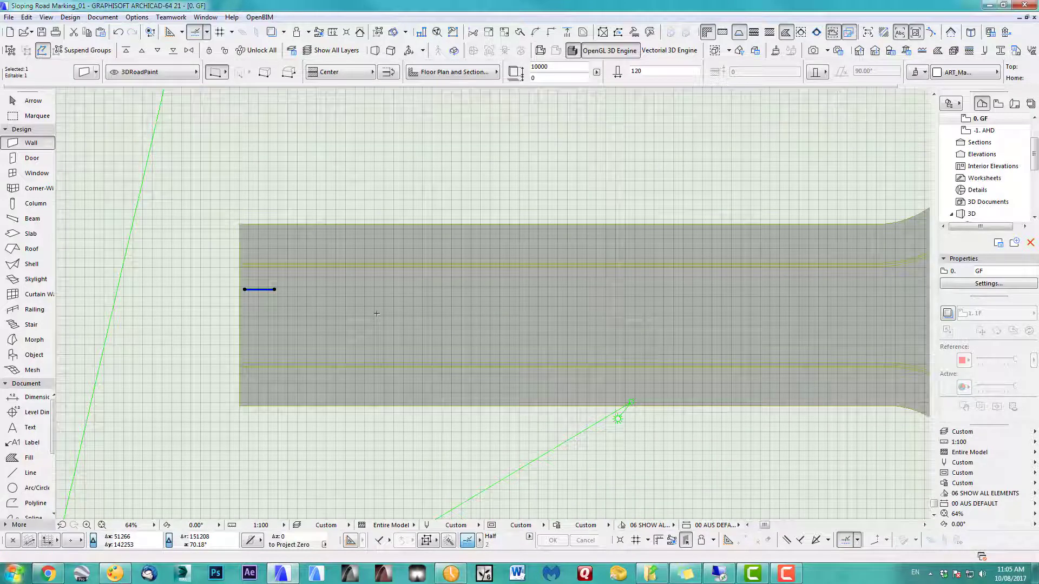
Set up a Drag multiply of the dash with Spread at 4000 spacing and pick its start point
{"action": "key", "text": "ctrl+u"}
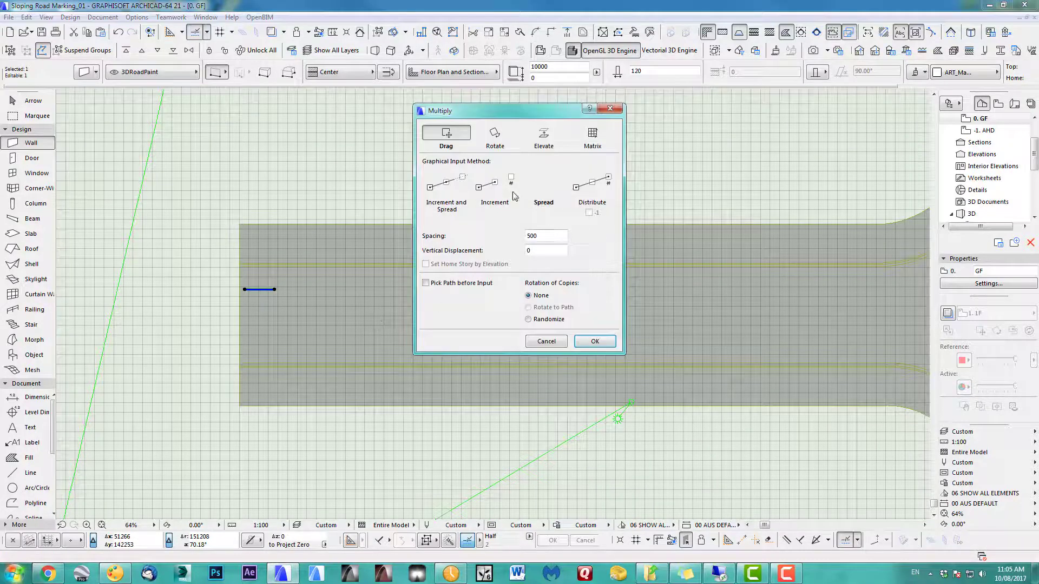
{"action": "left_click", "coordinate": [494, 184]}
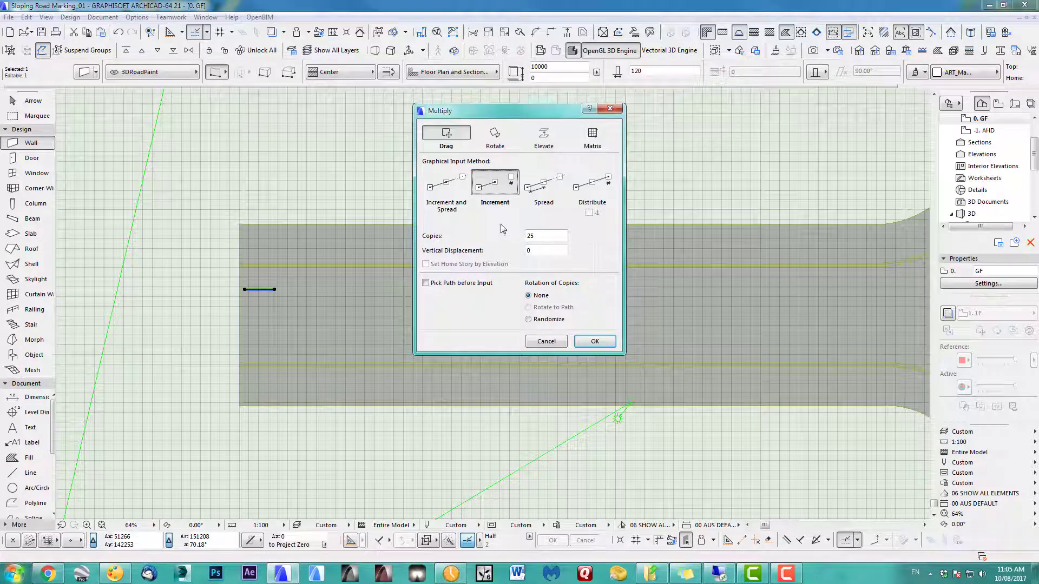
{"action": "left_click", "coordinate": [458, 187]}
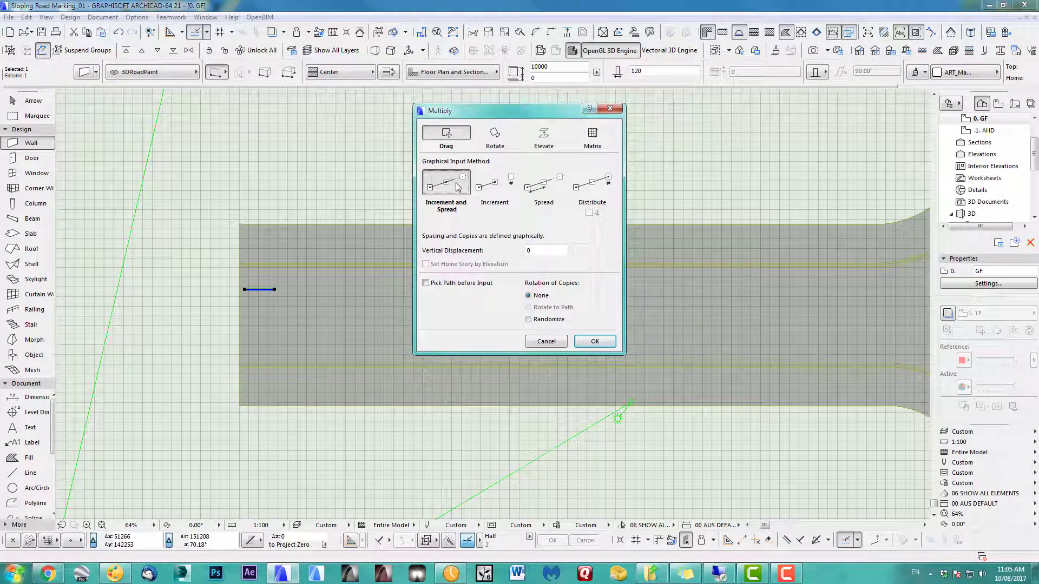
{"action": "left_click", "coordinate": [546, 187]}
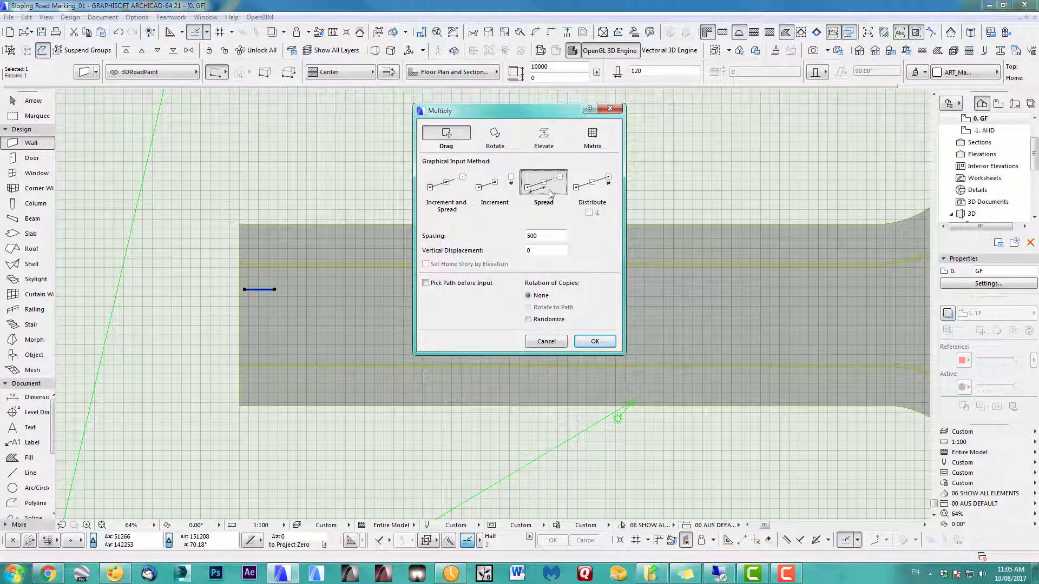
{"action": "double_click", "coordinate": [545, 236]}
{"action": "type", "text": "4000"}
{"action": "left_click", "coordinate": [593, 341]}
{"action": "left_click", "coordinate": [267, 298]}
Place the spread dash copies up to the intersection and check them in the 3D view
{"action": "middle_click_drag", "start_coordinate": [674, 306], "coordinate": [419, 301]}
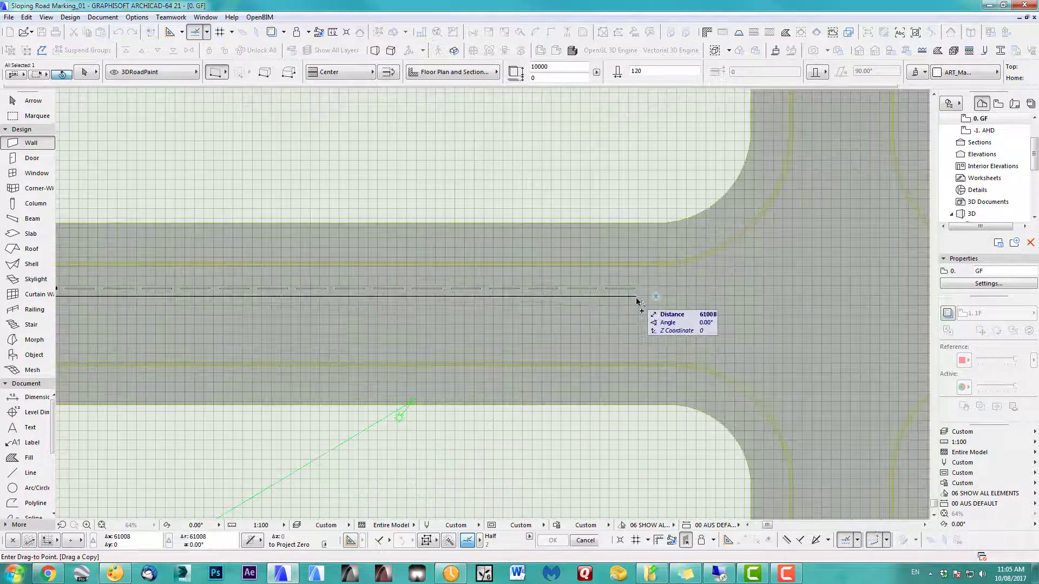
{"action": "left_click", "coordinate": [633, 299]}
{"action": "key", "text": "Escape"}
{"action": "key", "text": "F3"}
{"action": "middle_click_drag", "start_coordinate": [491, 303], "coordinate": [422, 341], "text": "shift"}
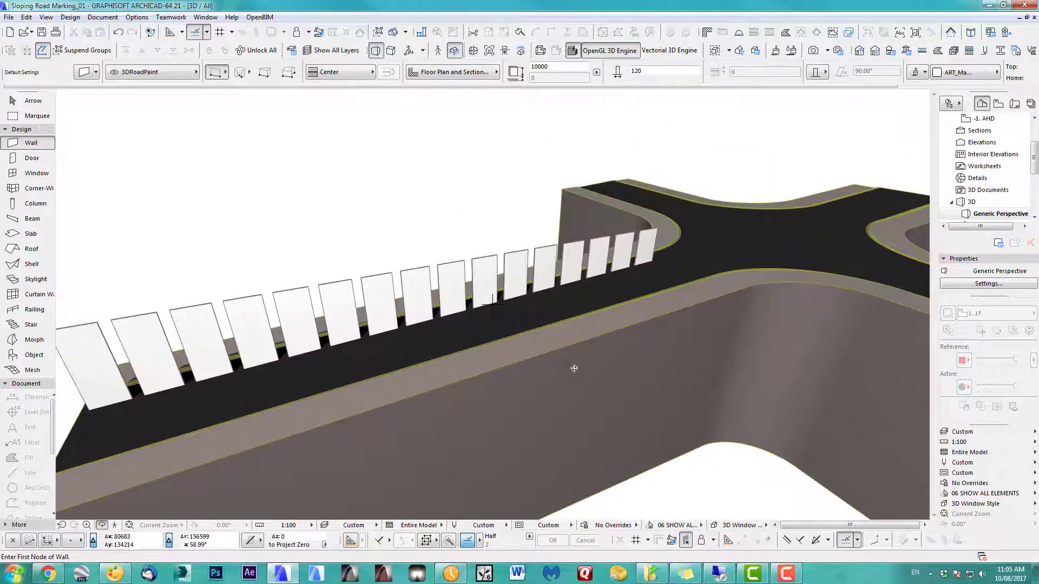
{"action": "key", "text": "F2"}
{"action": "scroll", "coordinate": [644, 290], "scroll_direction": "up", "scroll_amount": 3}
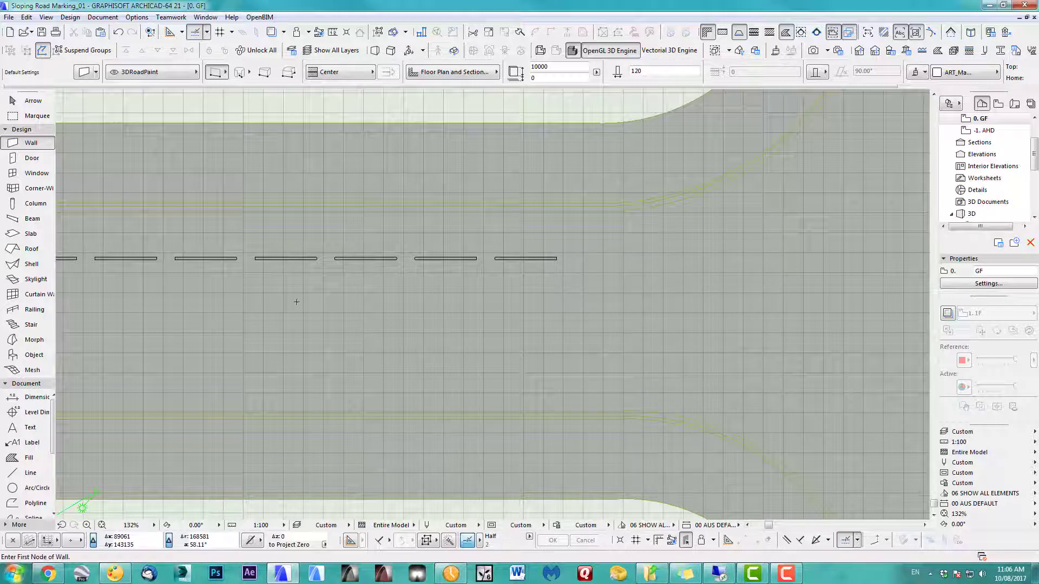
{"action": "scroll", "coordinate": [306, 297], "scroll_direction": "down", "scroll_amount": 3}
Undo the stray dash wall with the Arrow tool active, then bring up Layer Settings
{"action": "middle_click_drag", "start_coordinate": [255, 339], "coordinate": [565, 307]}
{"action": "scroll", "coordinate": [565, 306], "scroll_direction": "down", "scroll_amount": 2}
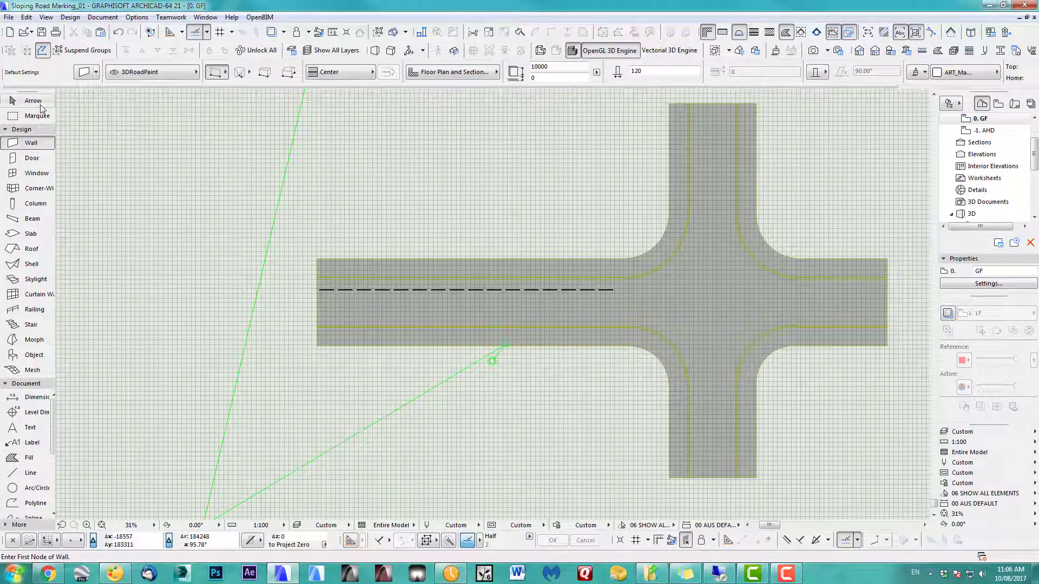
{"action": "left_click", "coordinate": [34, 101]}
{"action": "key", "text": "ctrl+z"}
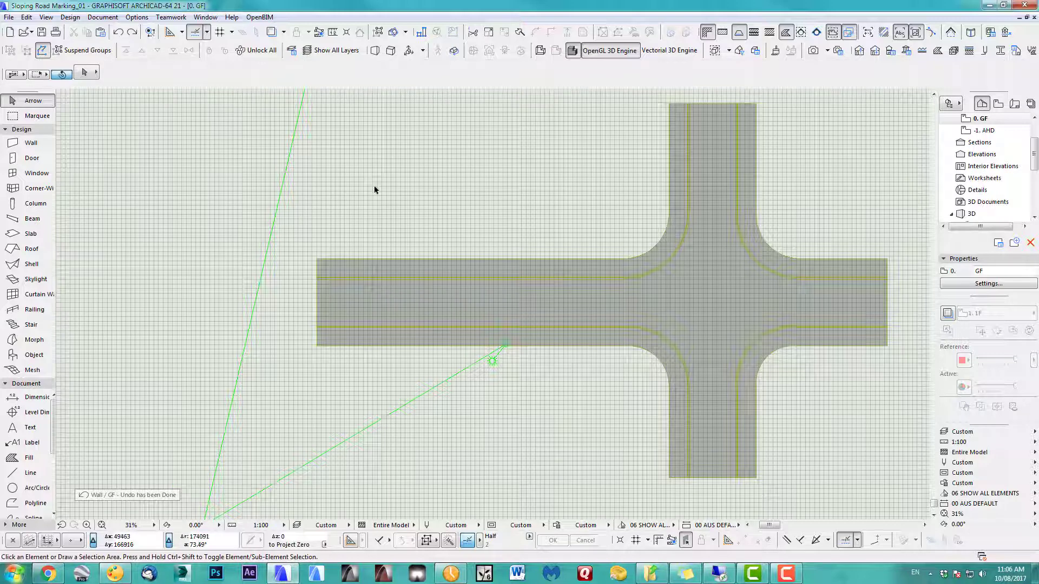
{"action": "key", "text": "ctrl+l"}
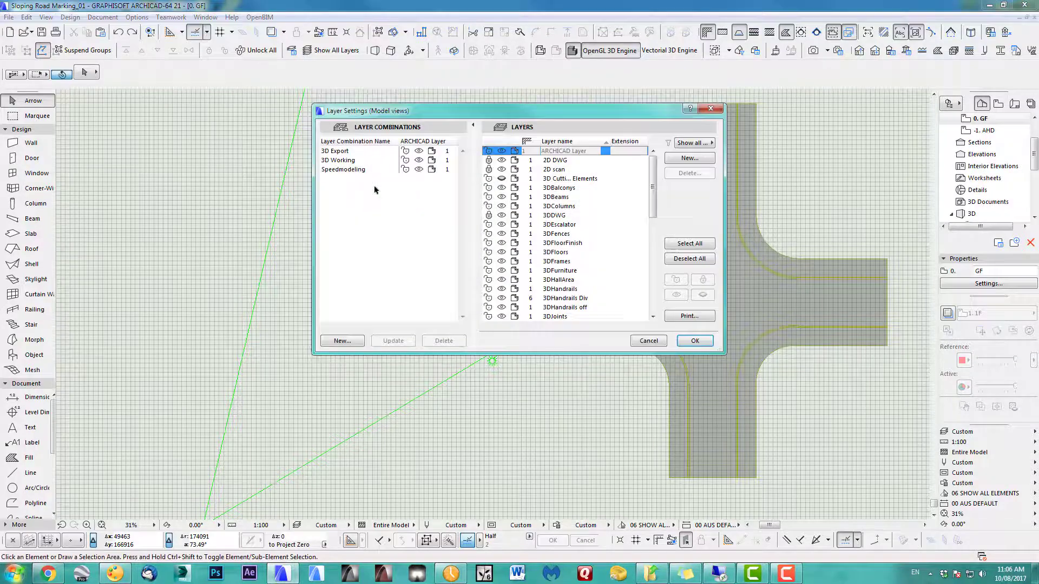
Make the 3D Cutting Elements layer visible and centre the intersection on the plan
{"action": "left_click", "coordinate": [502, 180]}
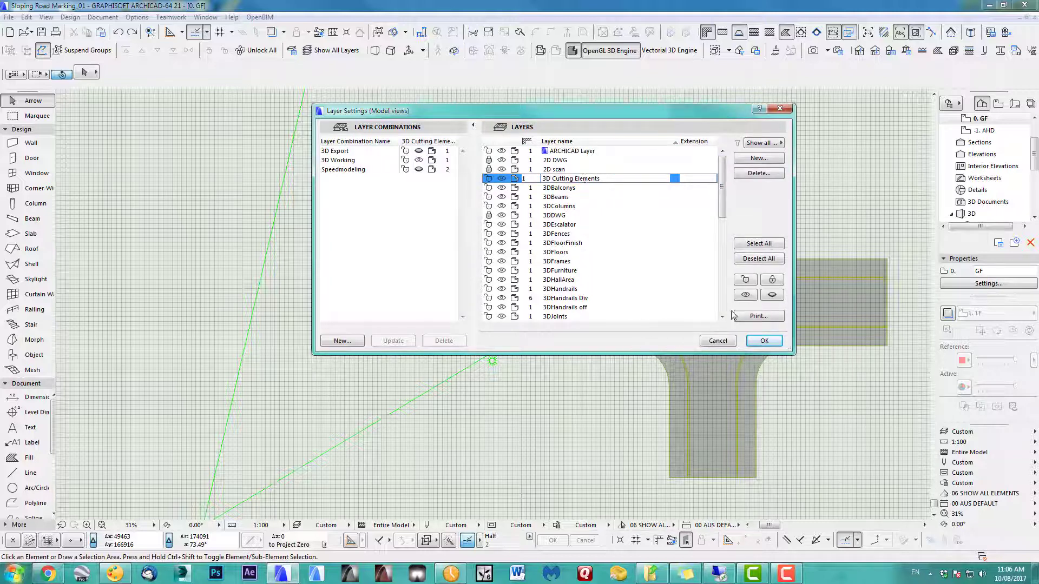
{"action": "left_click", "coordinate": [764, 340]}
{"action": "middle_click_drag", "start_coordinate": [585, 408], "coordinate": [442, 411]}
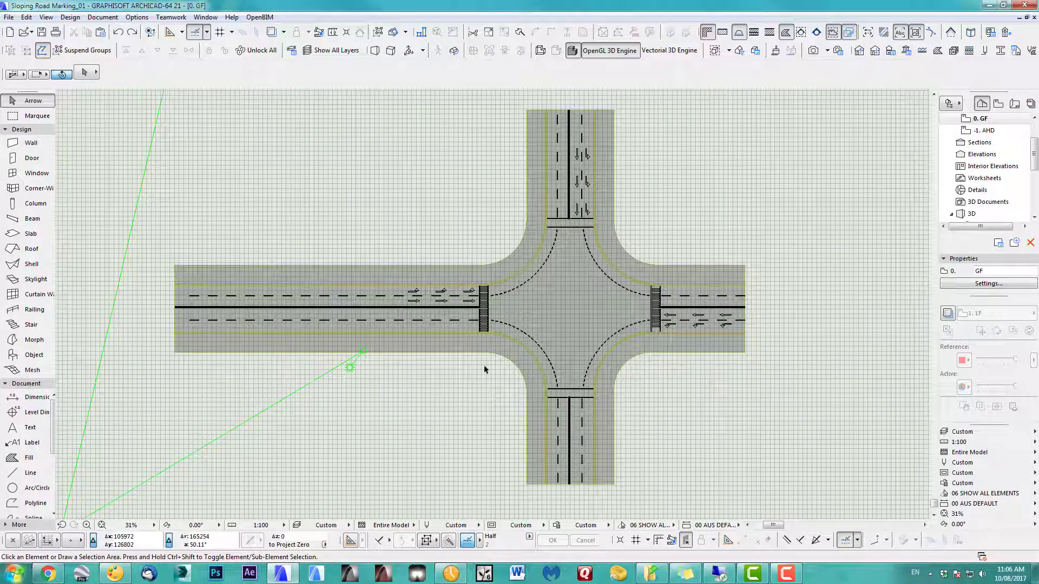
{"action": "scroll", "coordinate": [542, 340], "scroll_direction": "up", "scroll_amount": 3}
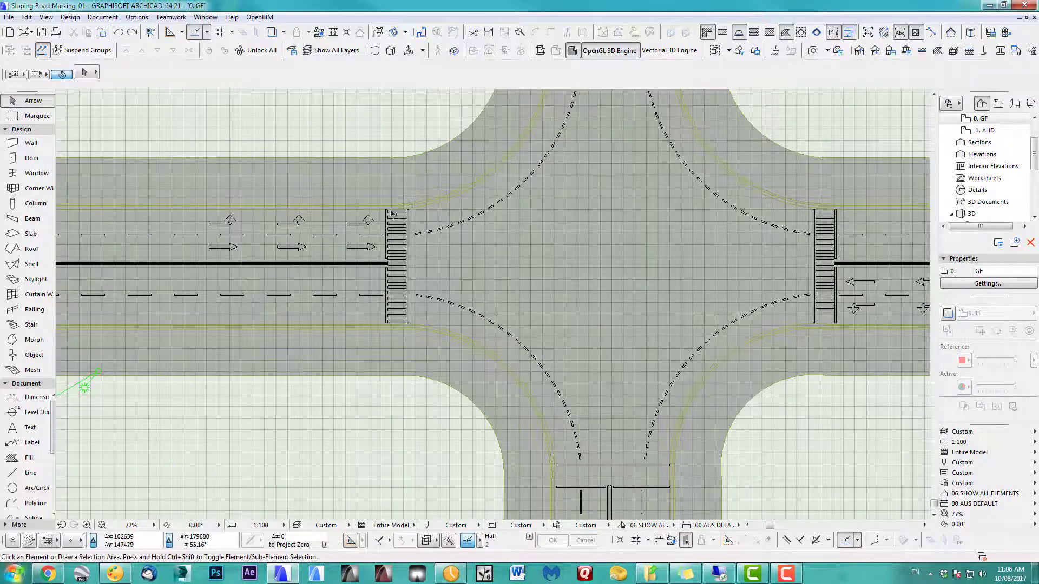
{"action": "scroll", "coordinate": [752, 325], "scroll_direction": "down", "scroll_amount": 3}
{"action": "scroll", "coordinate": [705, 335], "scroll_direction": "down", "scroll_amount": 2}
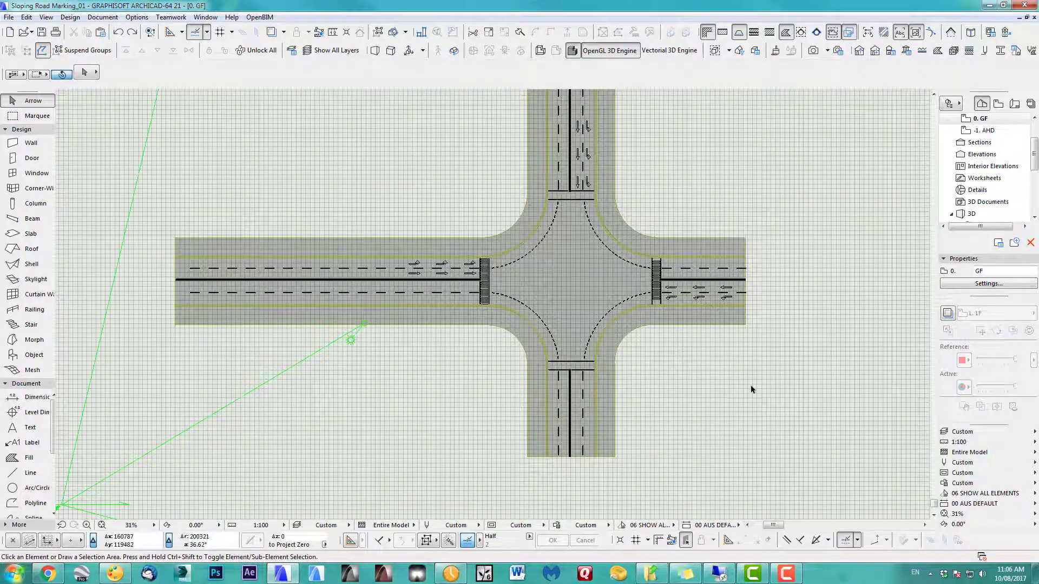
{"action": "key", "text": "F3"}
Orbit around the 3D crossroads model and select all 231 marking walls
{"action": "scroll", "coordinate": [725, 330], "scroll_direction": "down", "scroll_amount": 3}
{"action": "middle_click_drag", "start_coordinate": [719, 353], "coordinate": [491, 304], "text": "shift"}
{"action": "middle_click_drag", "start_coordinate": [472, 266], "coordinate": [634, 343], "text": "shift"}
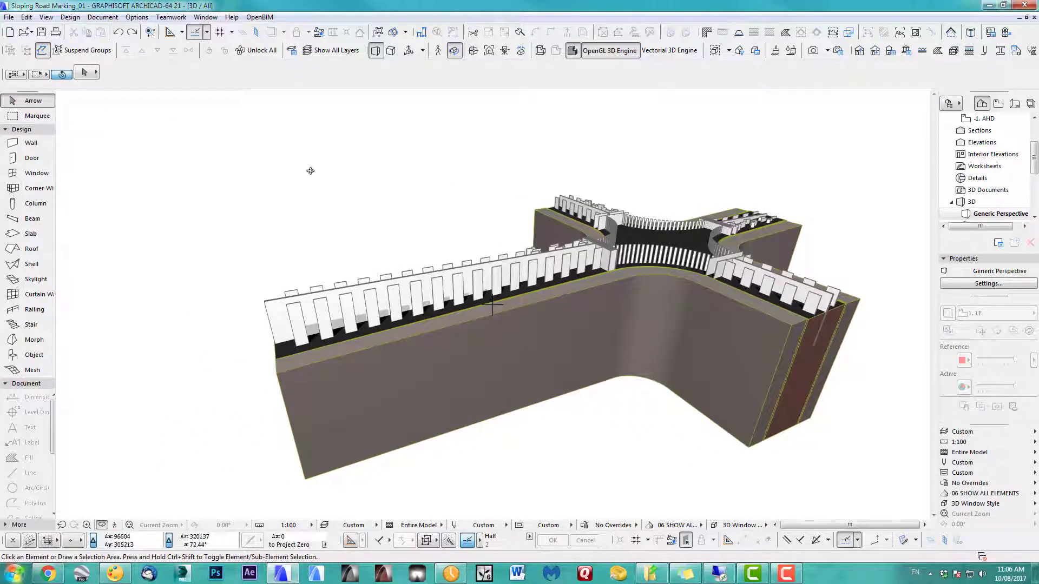
{"action": "left_click", "coordinate": [33, 116]}
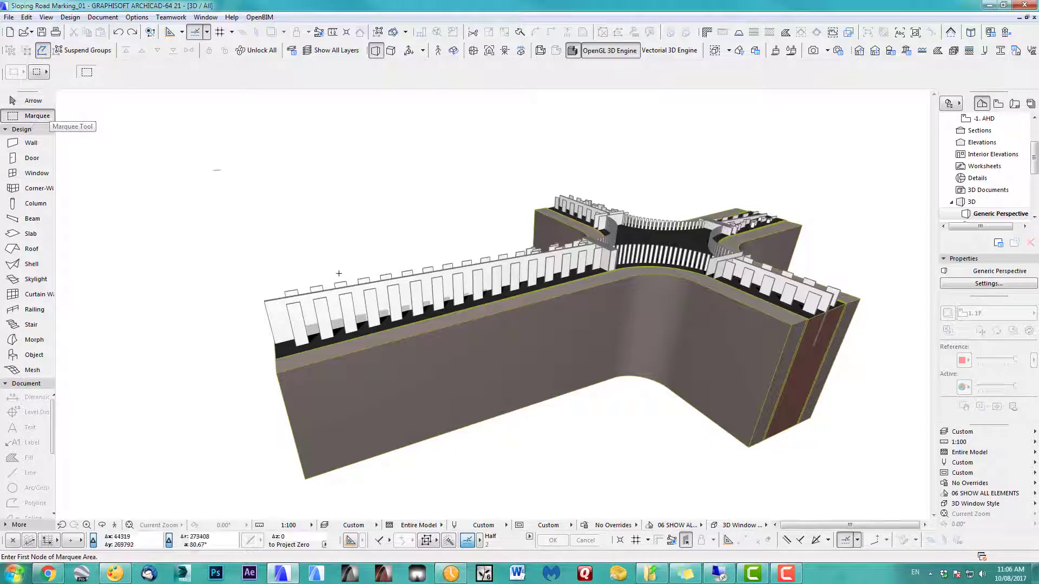
{"action": "key", "text": "w"}
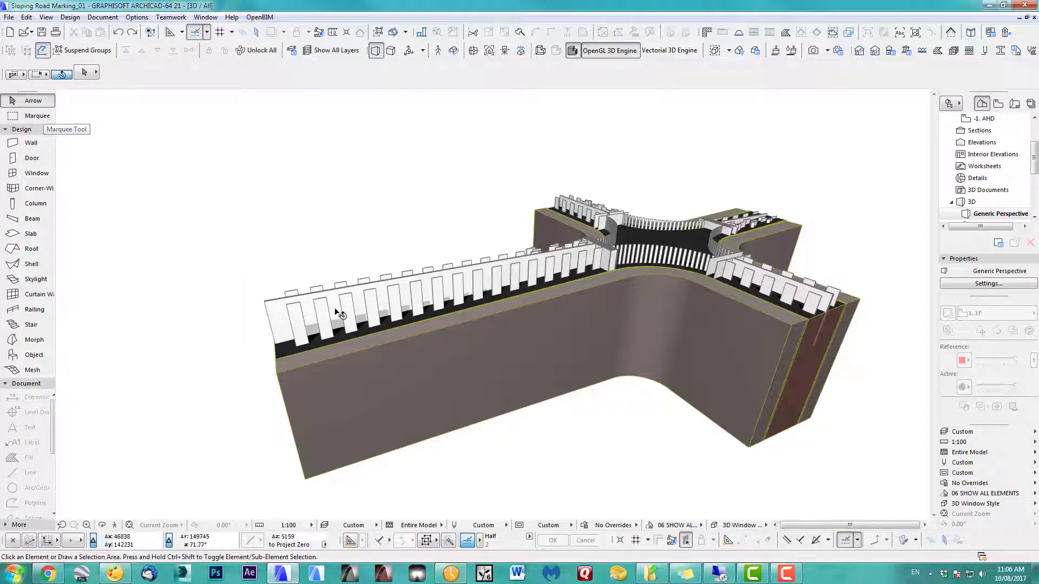
{"action": "key", "text": "ctrl+a"}
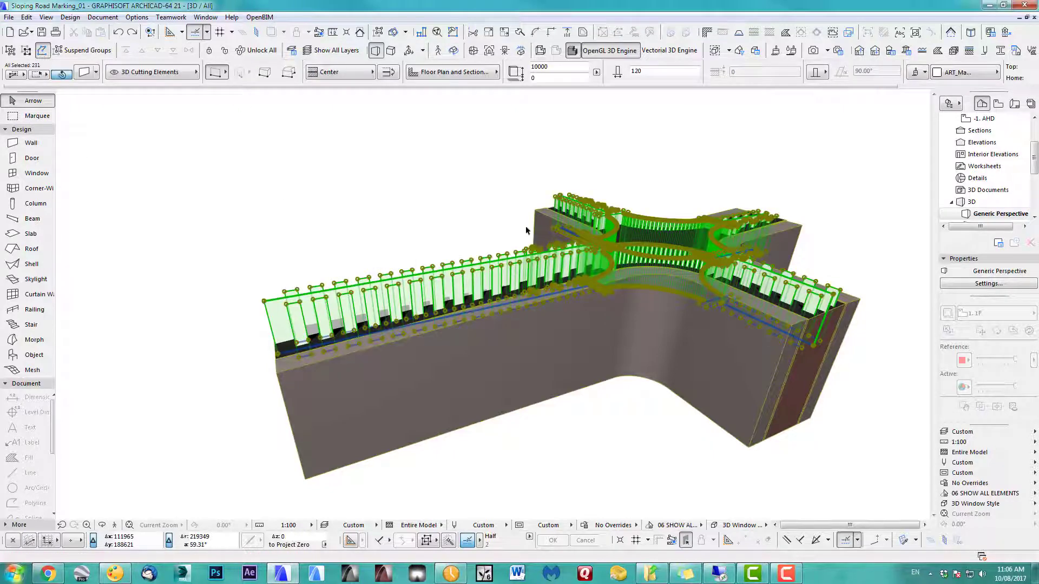
{"action": "middle_click_drag", "start_coordinate": [520, 275], "coordinate": [535, 303], "text": "shift"}
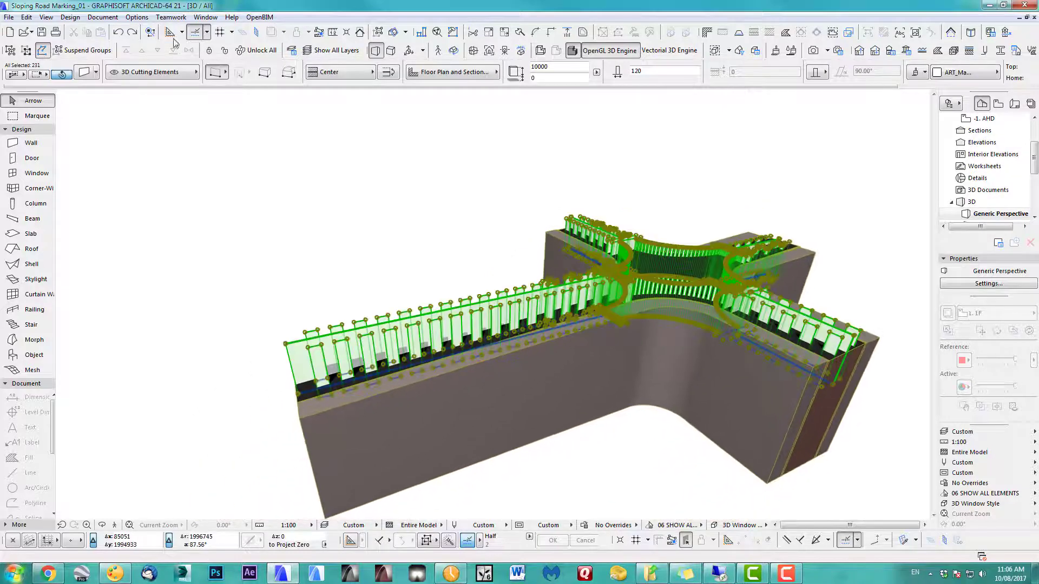
Load the 231 selected markings as target elements in Solid Element Operations
{"action": "left_click", "coordinate": [46, 18]}
{"action": "mouse_move", "coordinate": [70, 18]}
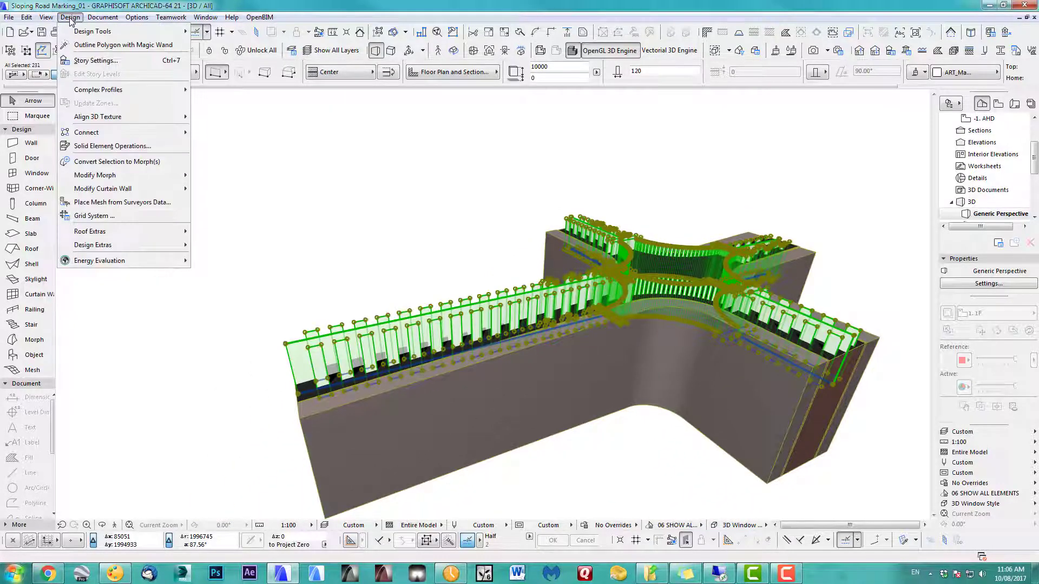
{"action": "left_click", "coordinate": [96, 146]}
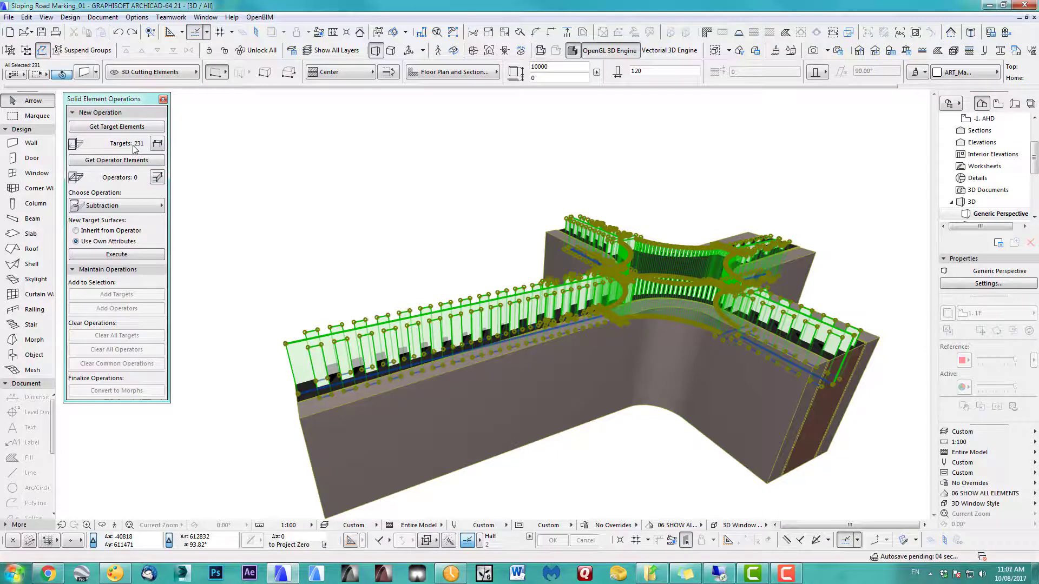
{"action": "left_click", "coordinate": [128, 131]}
Set the pavement mesh as operator and execute an Intersection to trim the markings
{"action": "key", "text": "Escape"}
{"action": "scroll", "coordinate": [651, 270], "scroll_direction": "up", "scroll_amount": 2}
{"action": "scroll", "coordinate": [651, 270], "scroll_direction": "up", "scroll_amount": 2}
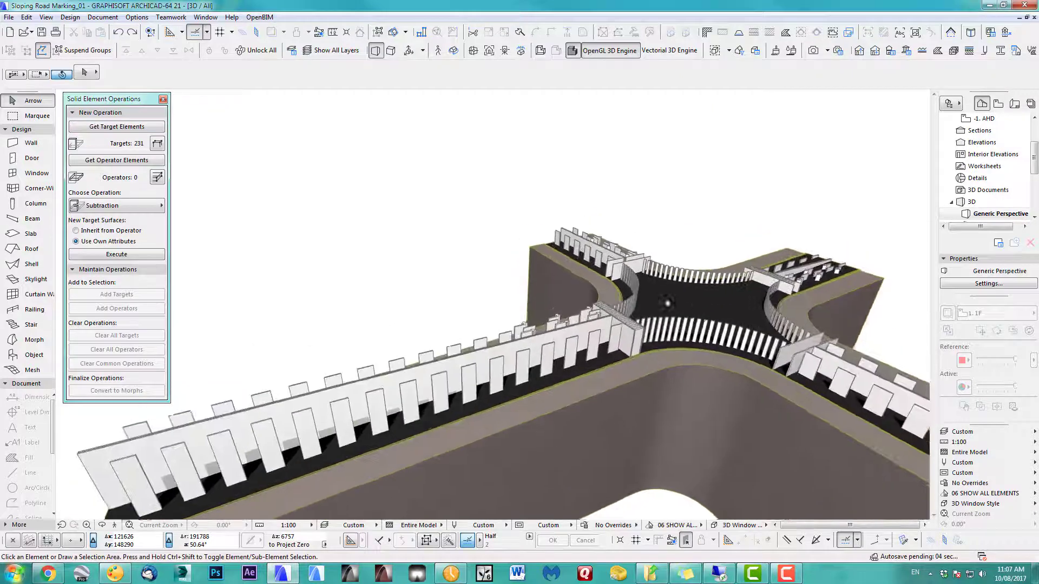
{"action": "left_click", "coordinate": [712, 312]}
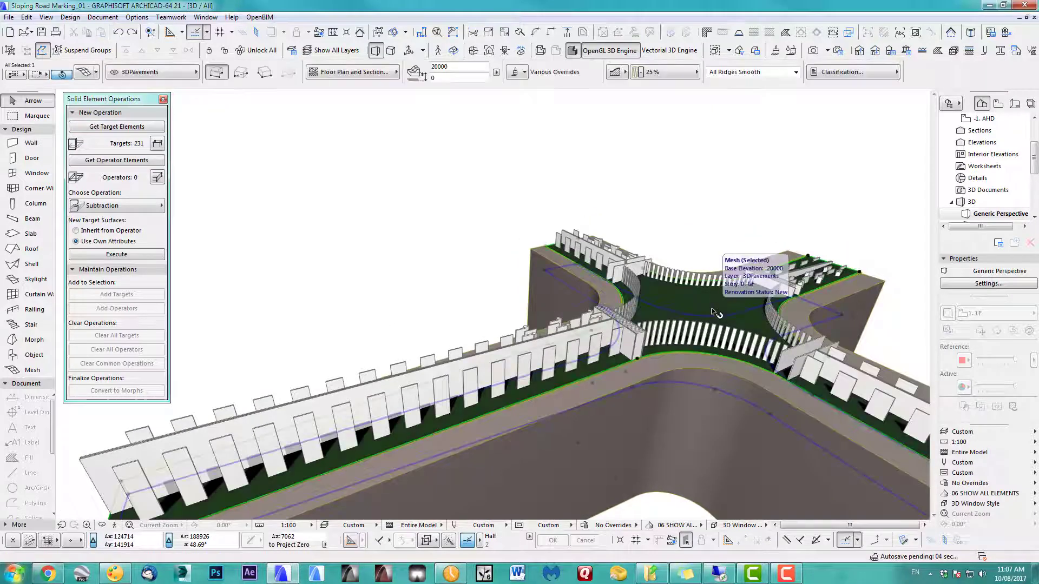
{"action": "left_click", "coordinate": [110, 160]}
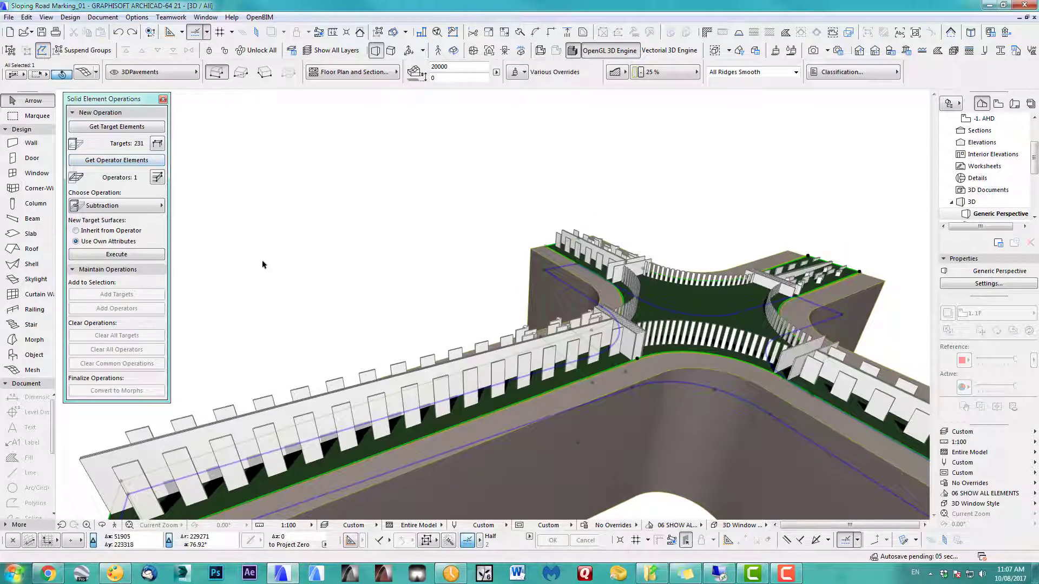
{"action": "scroll", "coordinate": [264, 271], "scroll_direction": "down", "scroll_amount": 1}
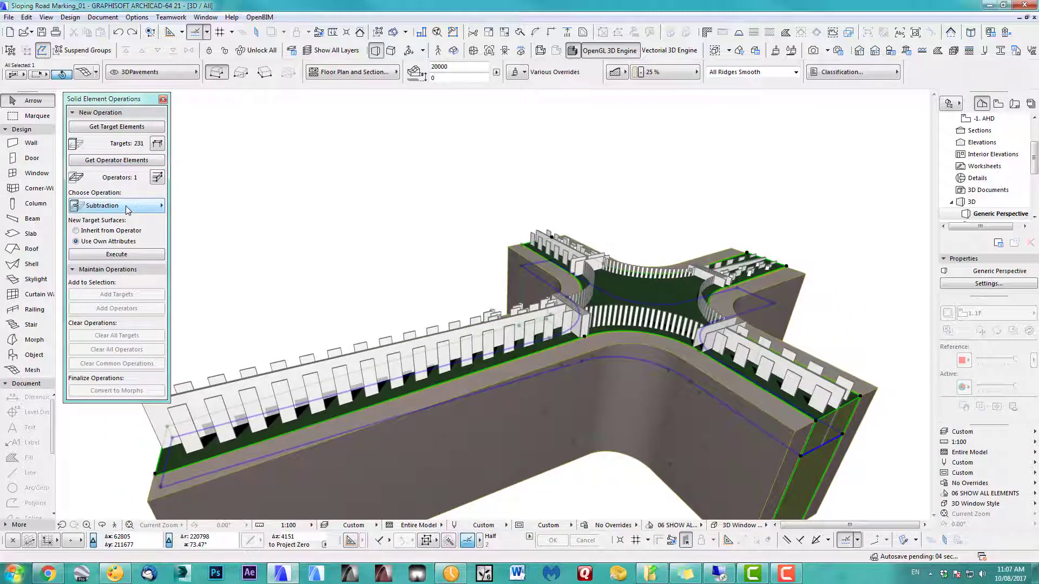
{"action": "left_click", "coordinate": [125, 210]}
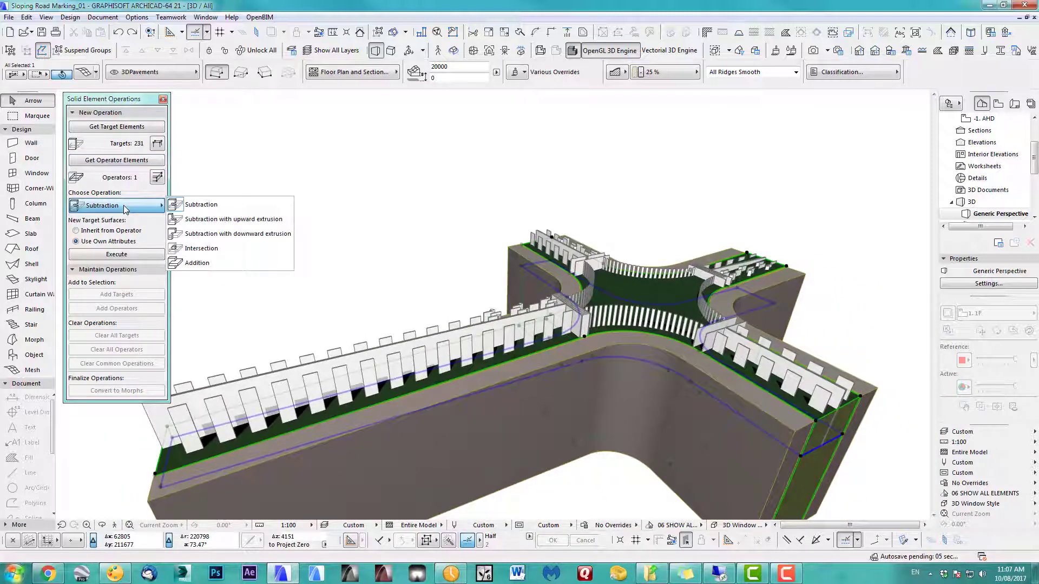
{"action": "left_click", "coordinate": [203, 254]}
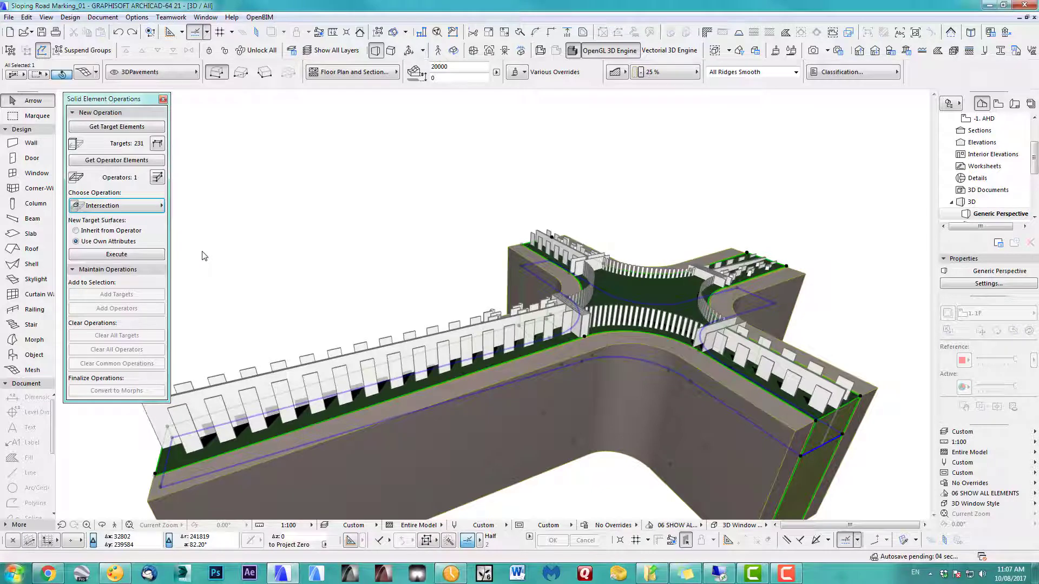
{"action": "left_click", "coordinate": [142, 255]}
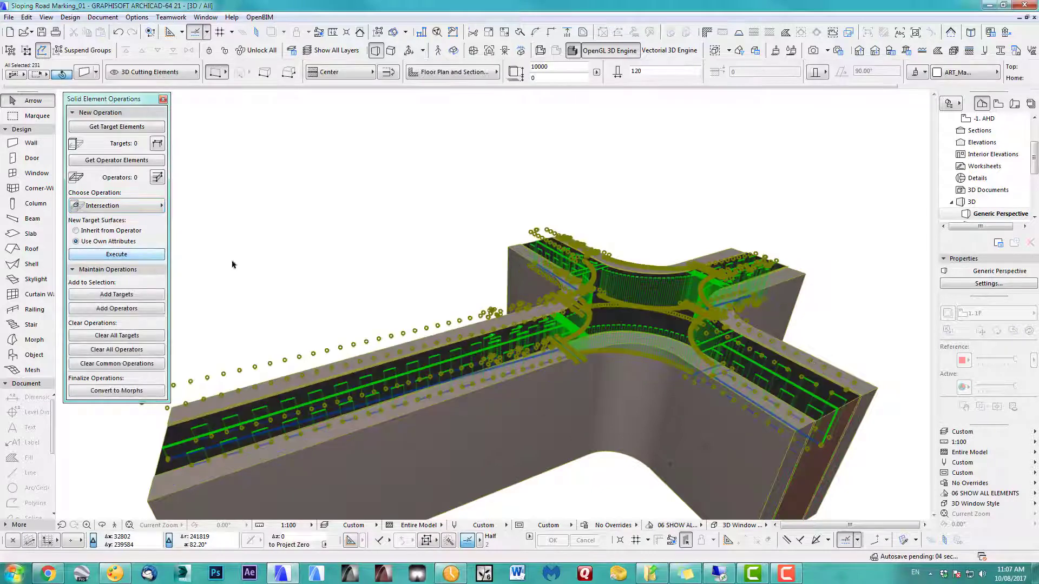
{"action": "scroll", "coordinate": [514, 315], "scroll_direction": "up", "scroll_amount": 5}
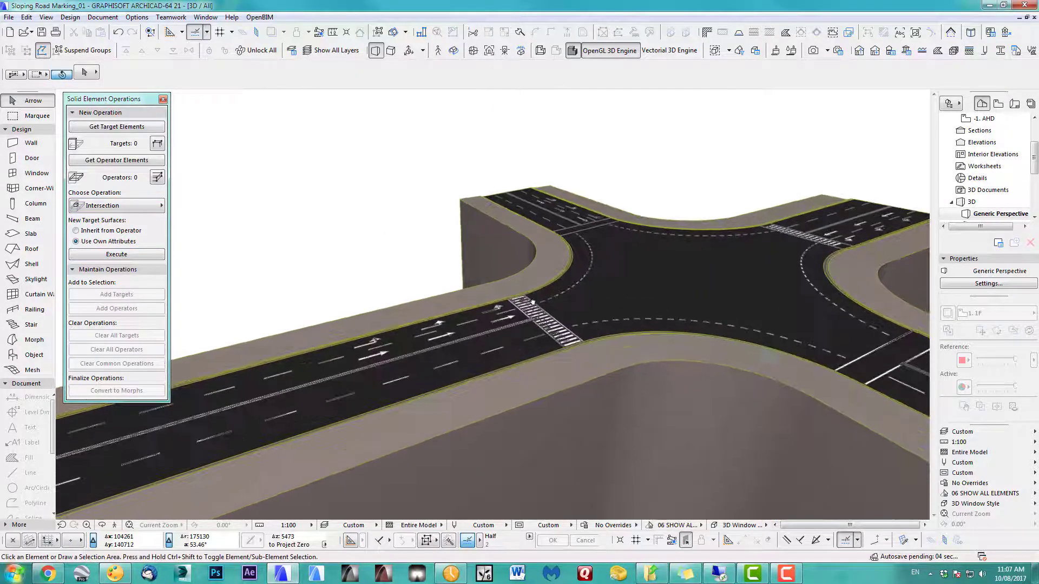
Zoom and orbit to inspect the flat arrows and zebra crosswalks, then select all 231 elements
{"action": "middle_click_drag", "start_coordinate": [513, 315], "coordinate": [643, 326], "text": "shift"}
{"action": "scroll", "coordinate": [644, 325], "scroll_direction": "up", "scroll_amount": 8}
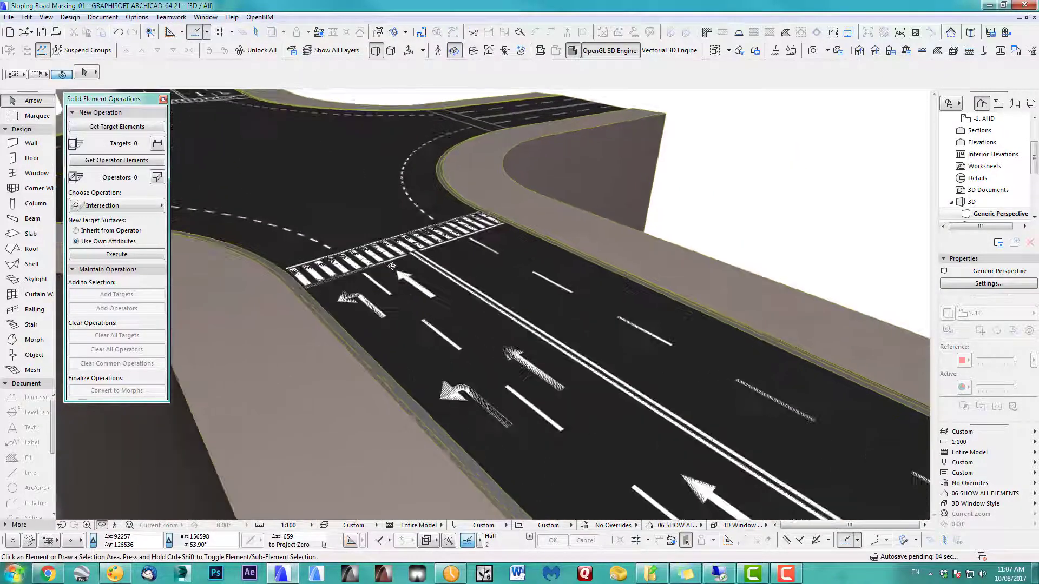
{"action": "scroll", "coordinate": [549, 348], "scroll_direction": "up", "scroll_amount": 6}
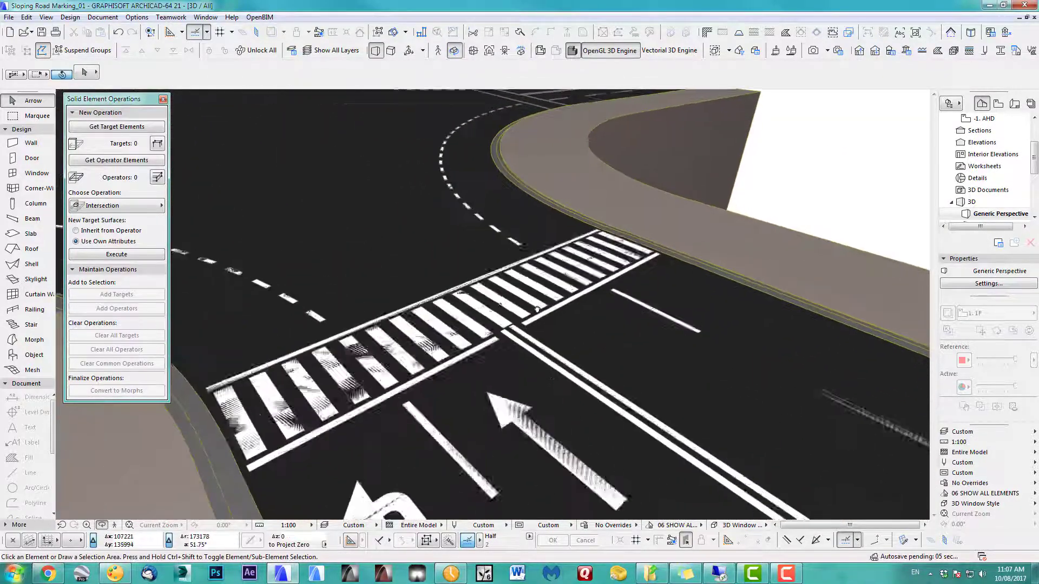
{"action": "scroll", "coordinate": [550, 327], "scroll_direction": "up", "scroll_amount": 8}
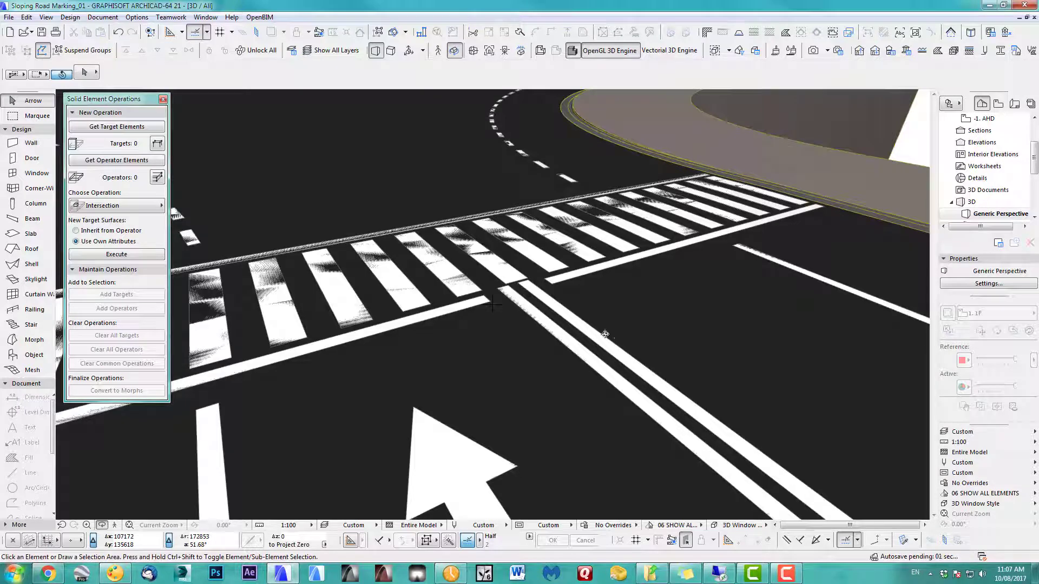
{"action": "scroll", "coordinate": [563, 270], "scroll_direction": "down", "scroll_amount": 3}
{"action": "middle_click_drag", "start_coordinate": [604, 308], "coordinate": [441, 276], "text": "shift"}
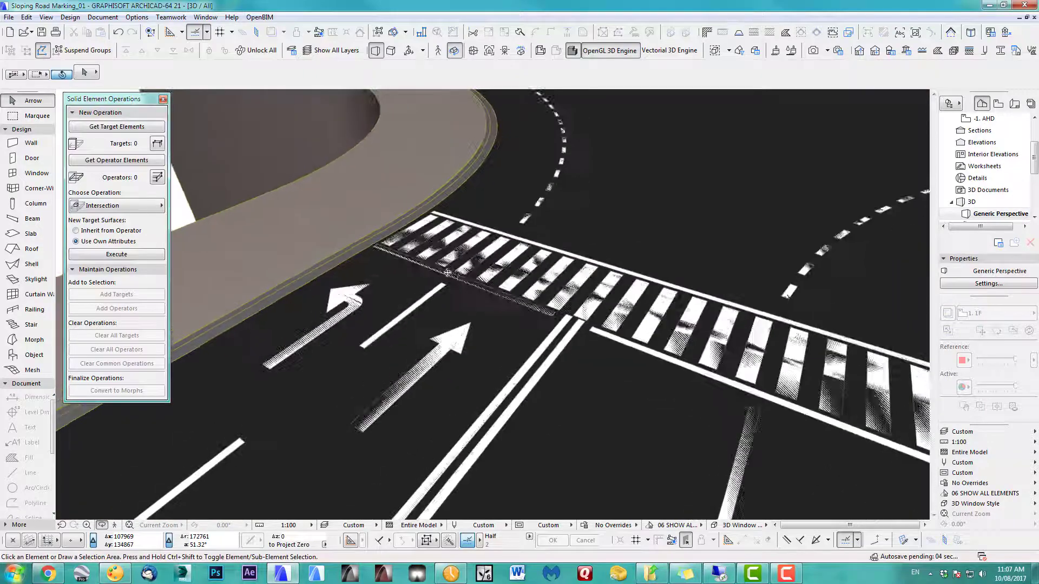
{"action": "scroll", "coordinate": [440, 276], "scroll_direction": "down", "scroll_amount": 5}
{"action": "scroll", "coordinate": [540, 341], "scroll_direction": "up", "scroll_amount": 2}
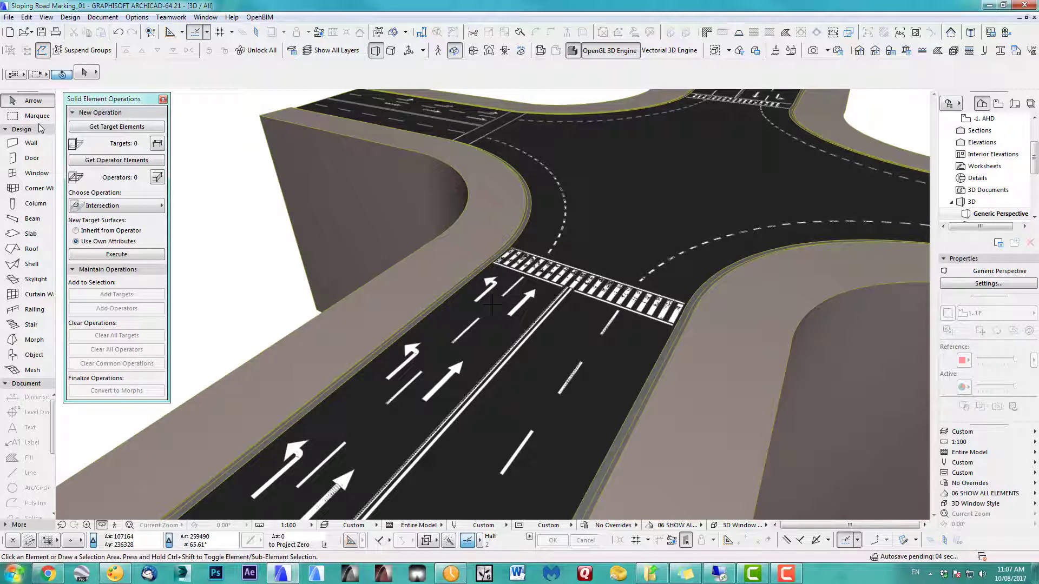
{"action": "scroll", "coordinate": [478, 290], "scroll_direction": "up", "scroll_amount": 2}
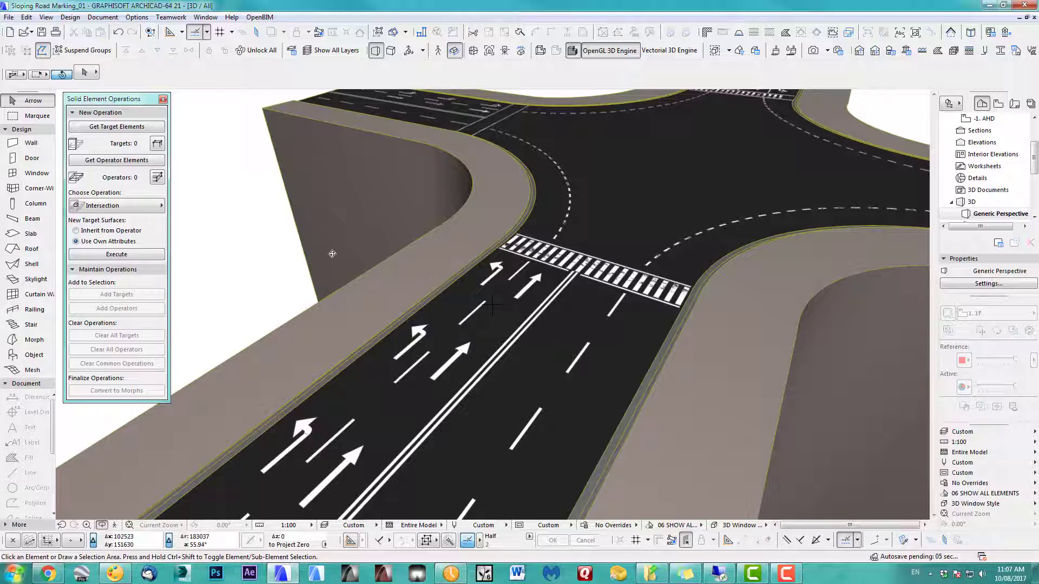
{"action": "scroll", "coordinate": [511, 300], "scroll_direction": "up", "scroll_amount": 2}
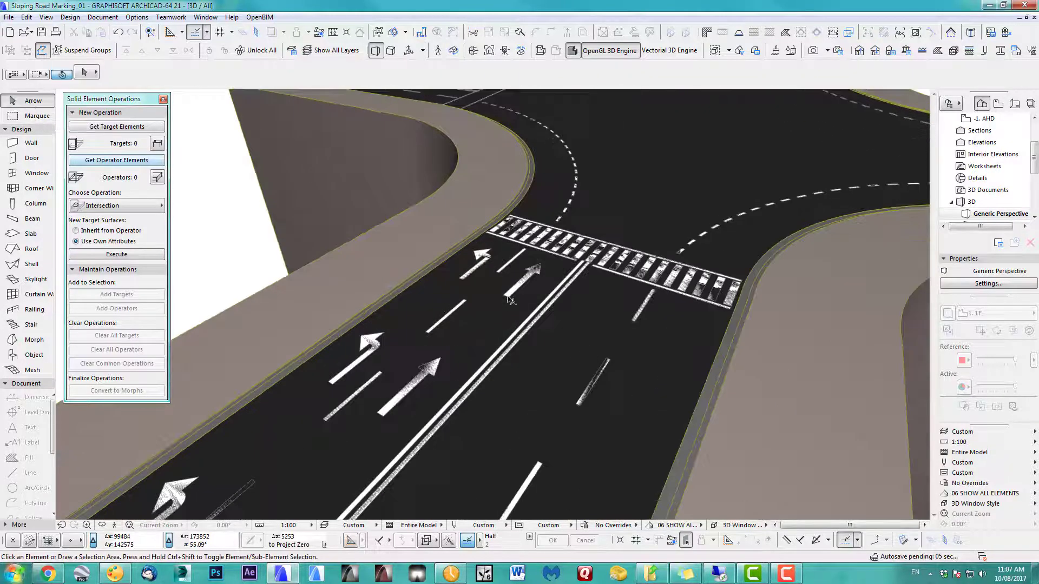
{"action": "key", "text": "ctrl+a"}
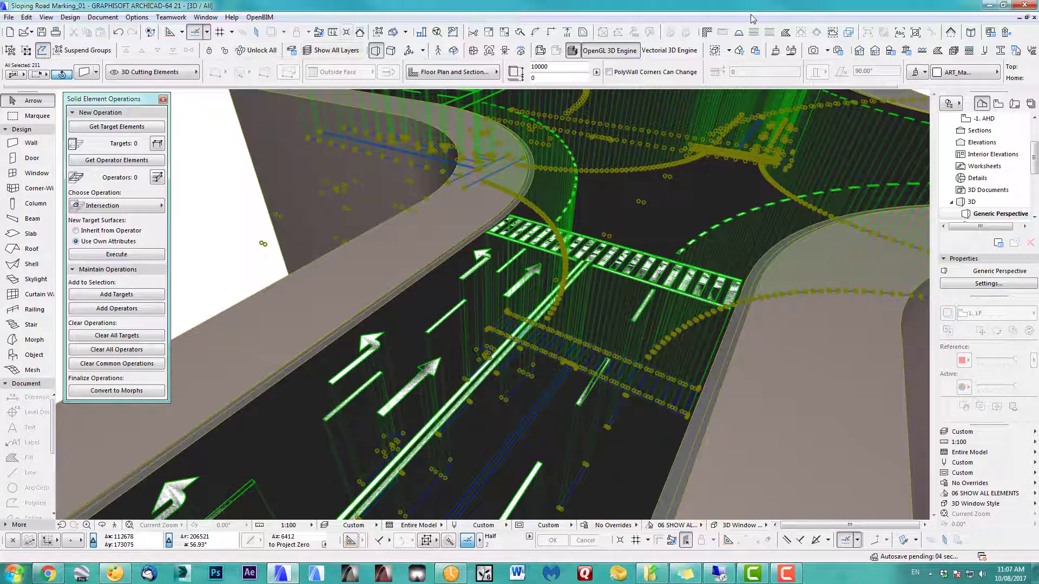
Elevate the whole selection by 150
{"action": "left_click", "coordinate": [787, 32]}
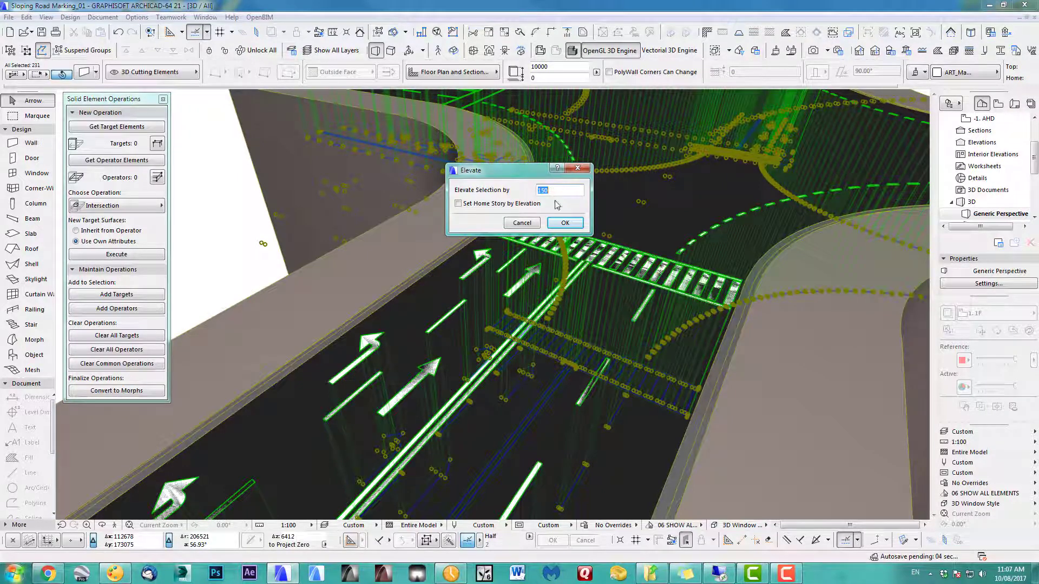
{"action": "left_click", "coordinate": [572, 226]}
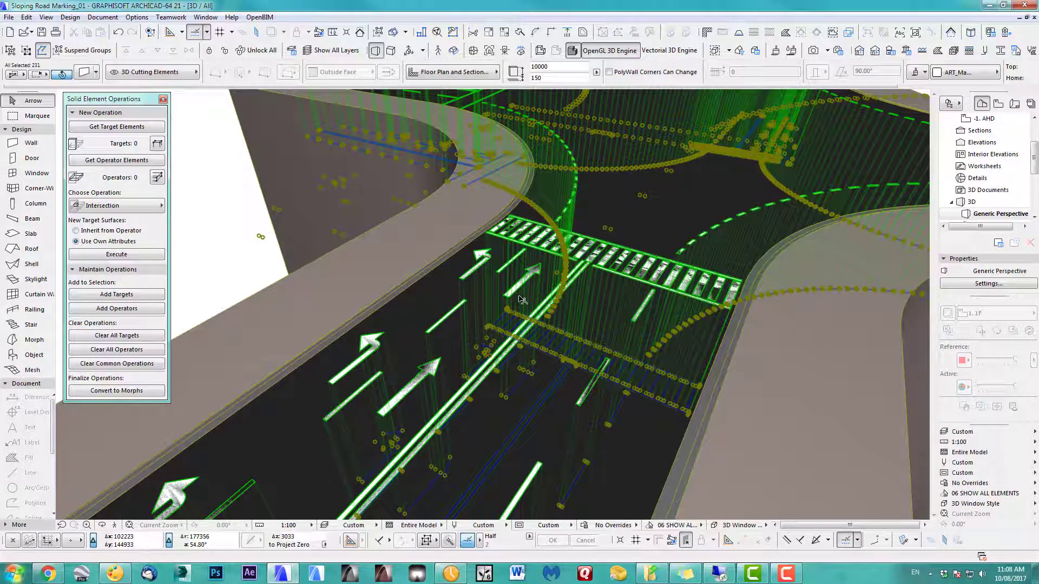
{"action": "scroll", "coordinate": [521, 297], "scroll_direction": "up", "scroll_amount": 5}
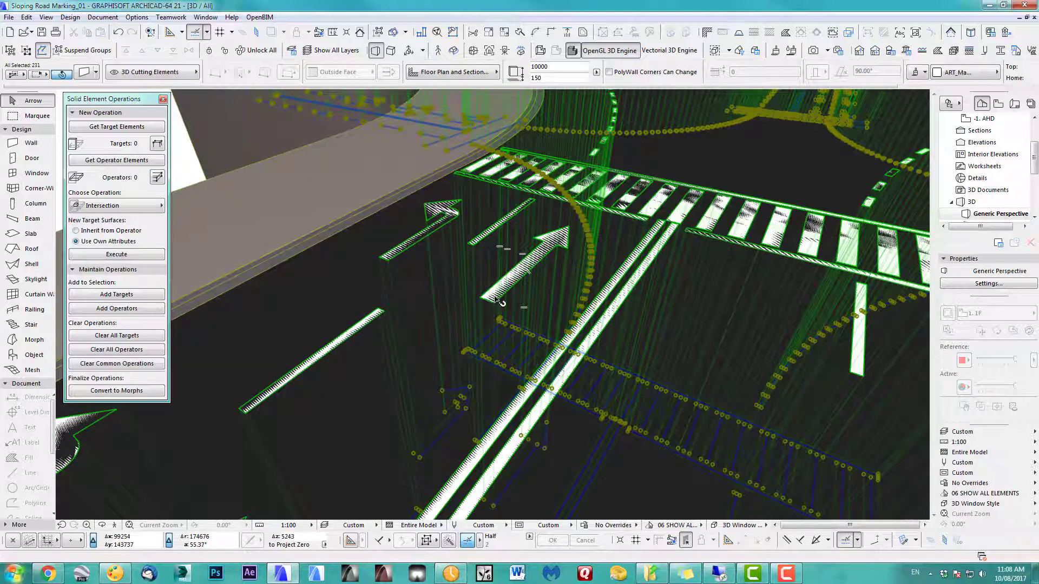
{"action": "scroll", "coordinate": [523, 283], "scroll_direction": "down", "scroll_amount": 8}
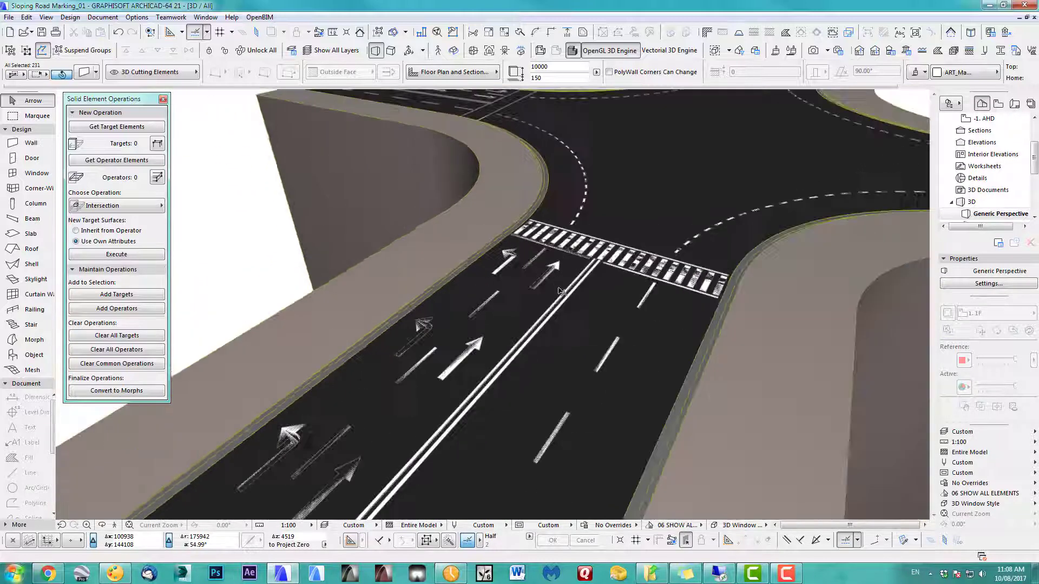
{"action": "scroll", "coordinate": [589, 301], "scroll_direction": "down", "scroll_amount": 2}
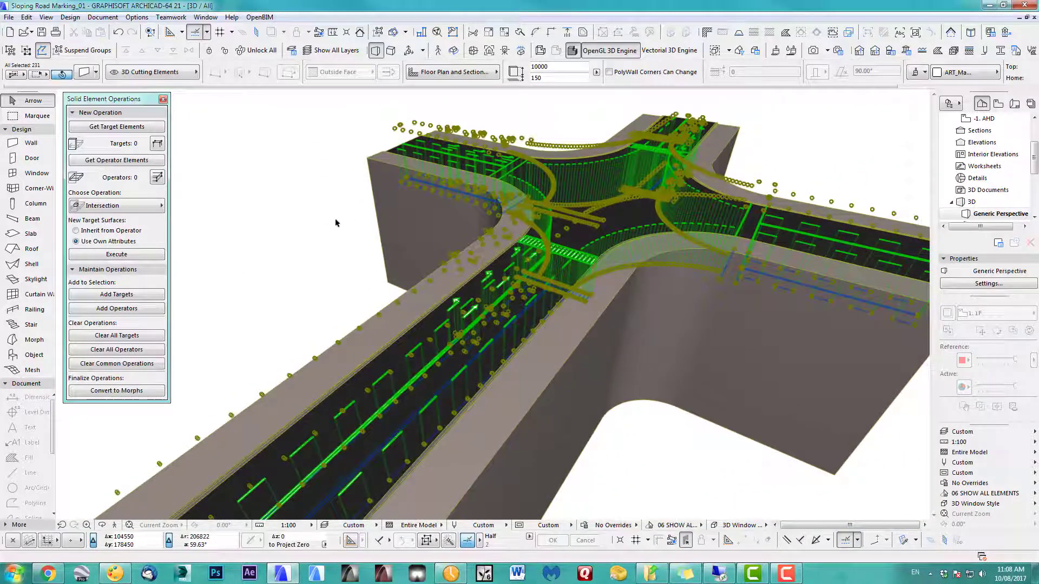
Convert the selected road marking walls into morphs, confirming the conversion
{"action": "right_click", "coordinate": [327, 218]}
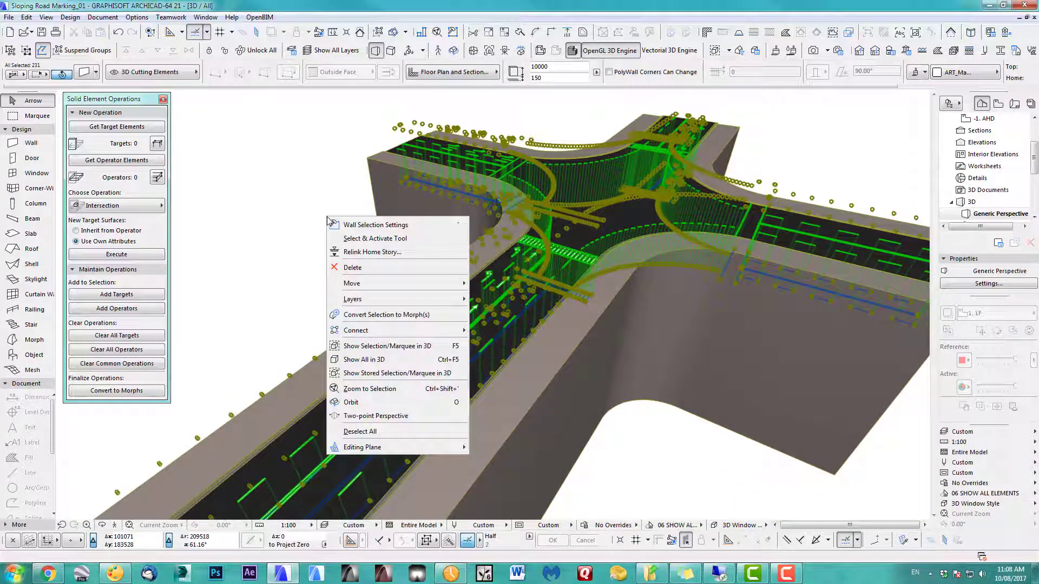
{"action": "left_click", "coordinate": [381, 315]}
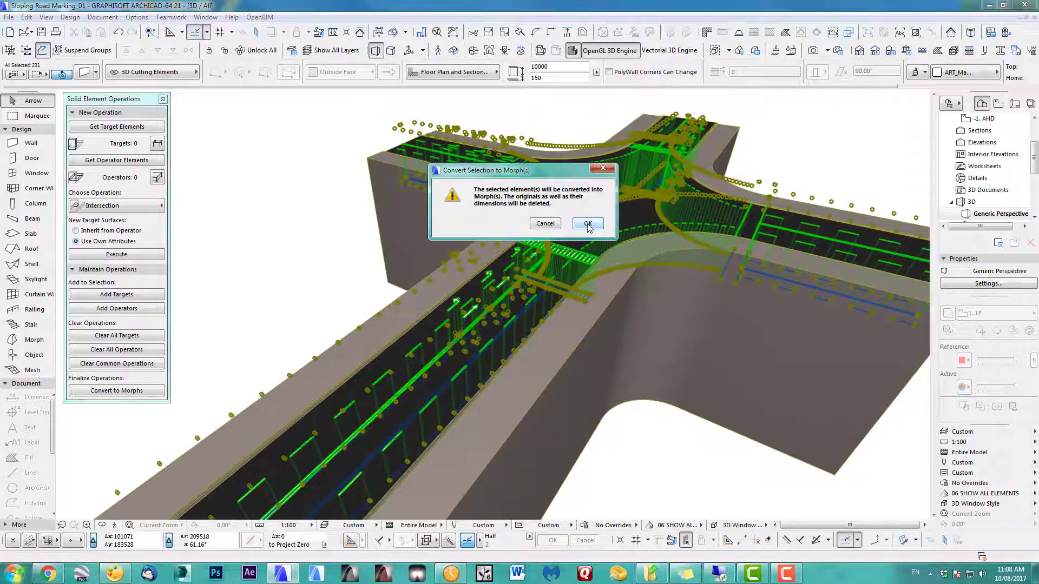
{"action": "left_click", "coordinate": [589, 224]}
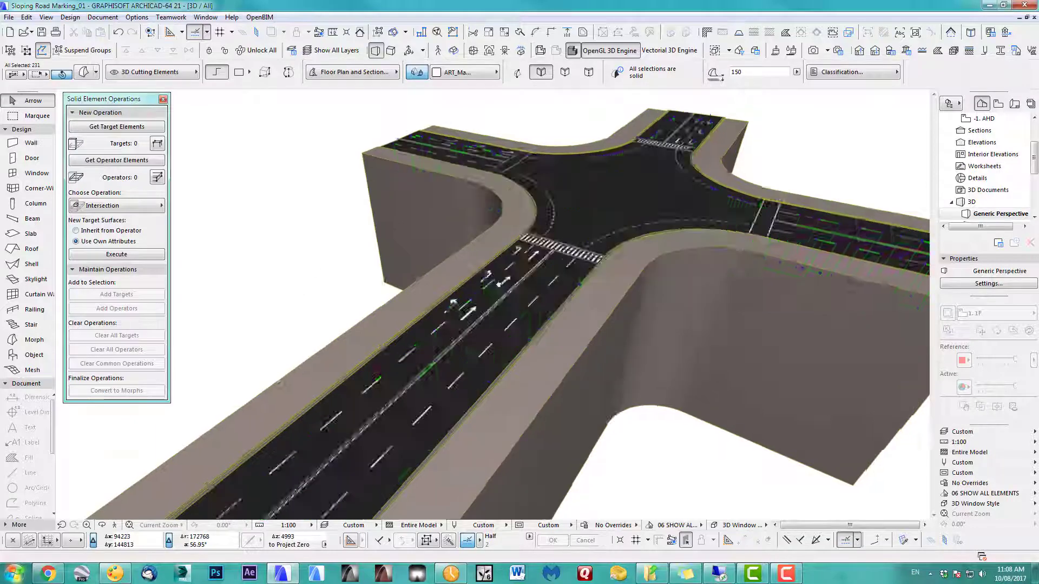
Raise the selected marking morphs by another 5 to elevation 155
{"action": "scroll", "coordinate": [497, 284], "scroll_direction": "up", "scroll_amount": 6}
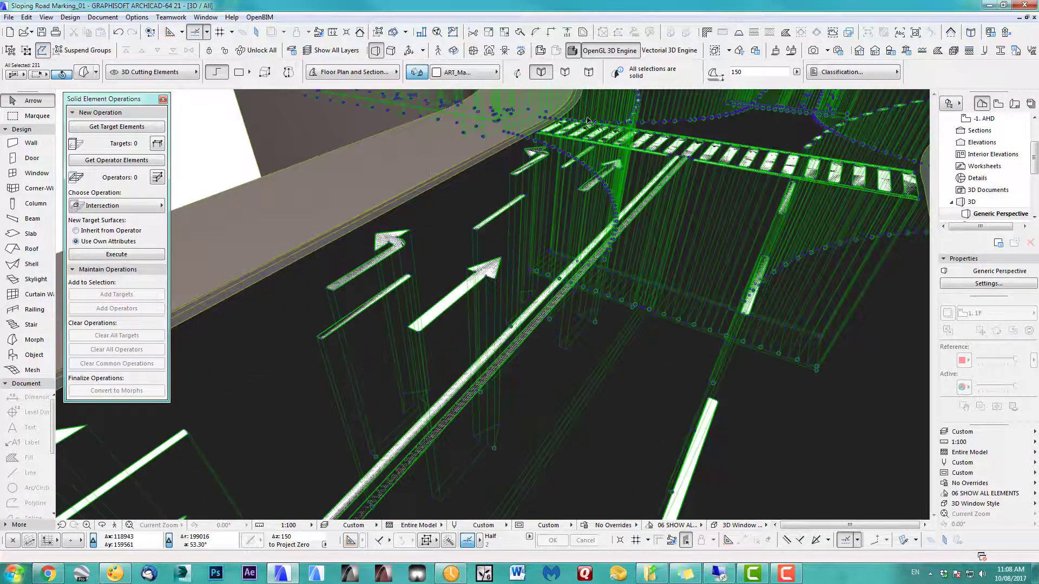
{"action": "key", "text": "ctrl+9"}
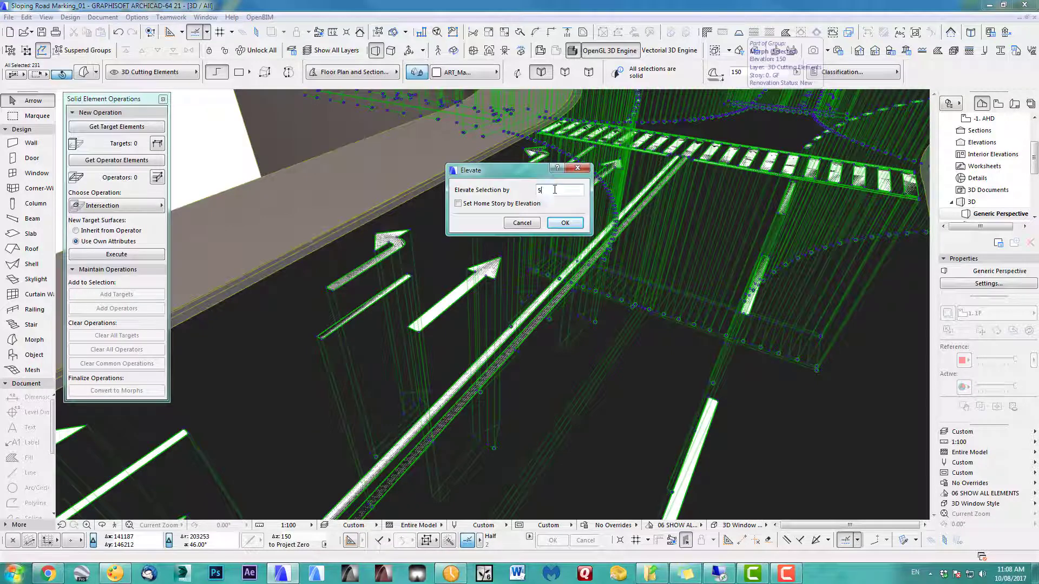
{"action": "type", "text": "5"}
{"action": "left_click", "coordinate": [557, 224]}
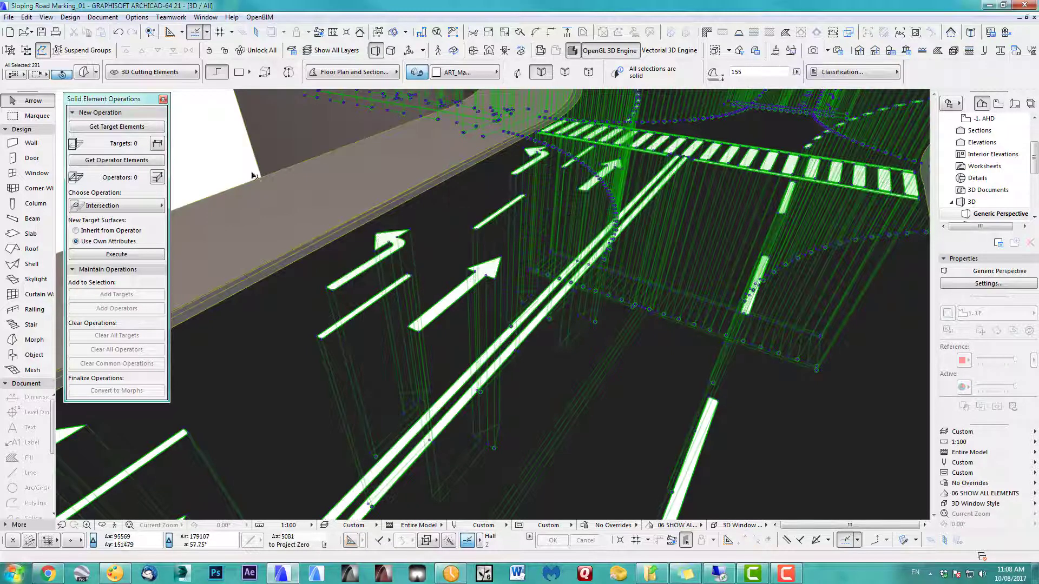
{"action": "key", "text": "Escape"}
{"action": "scroll", "coordinate": [581, 262], "scroll_direction": "down", "scroll_amount": 10}
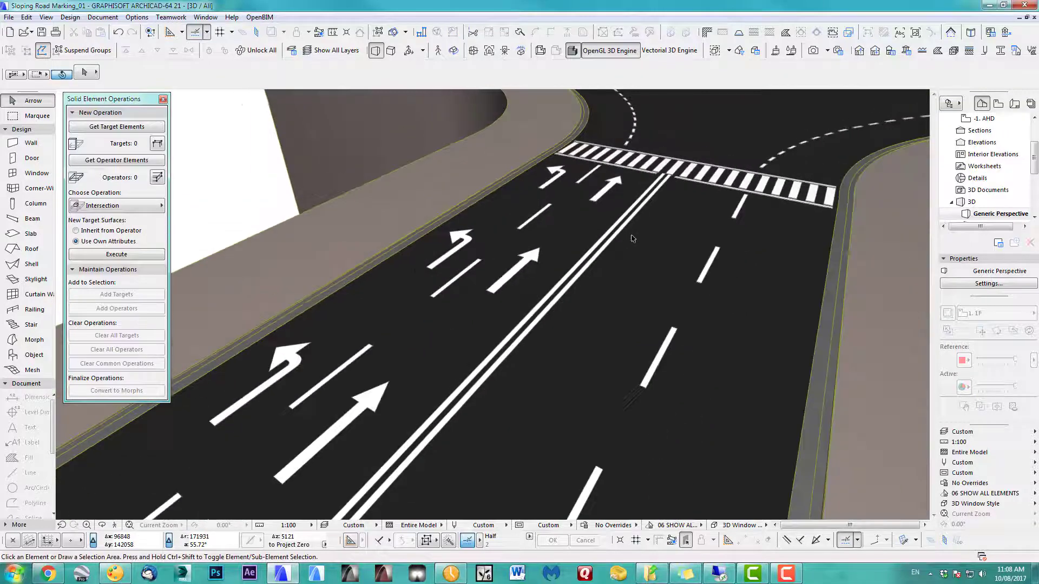
Orbit and zoom out to inspect the lane lines, arrows and crosswalks across the whole intersection
{"action": "middle_click_drag", "start_coordinate": [651, 258], "coordinate": [617, 243], "text": "shift"}
{"action": "scroll", "coordinate": [596, 232], "scroll_direction": "up", "scroll_amount": 10}
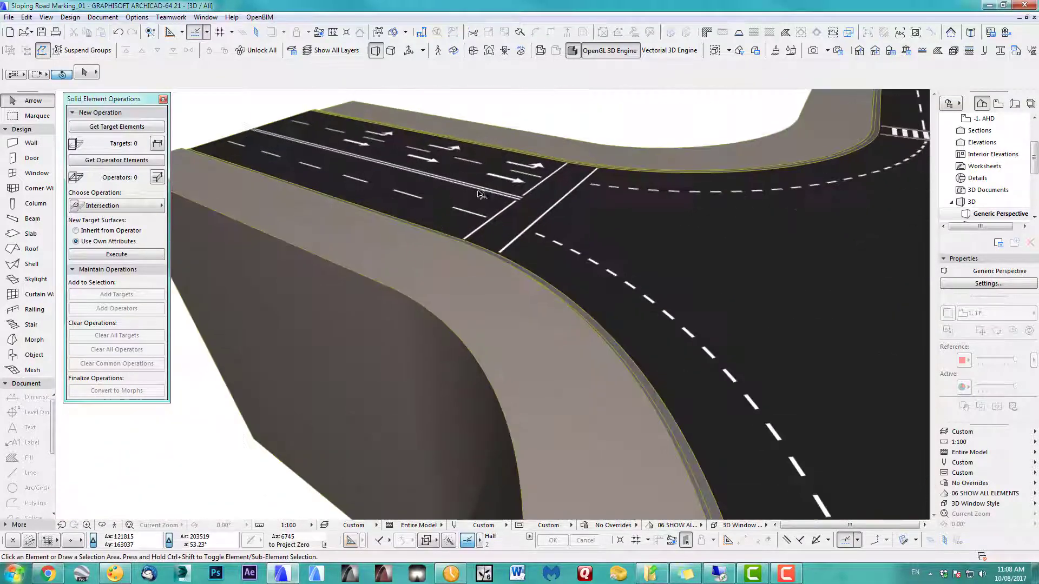
{"action": "scroll", "coordinate": [582, 226], "scroll_direction": "down", "scroll_amount": 10}
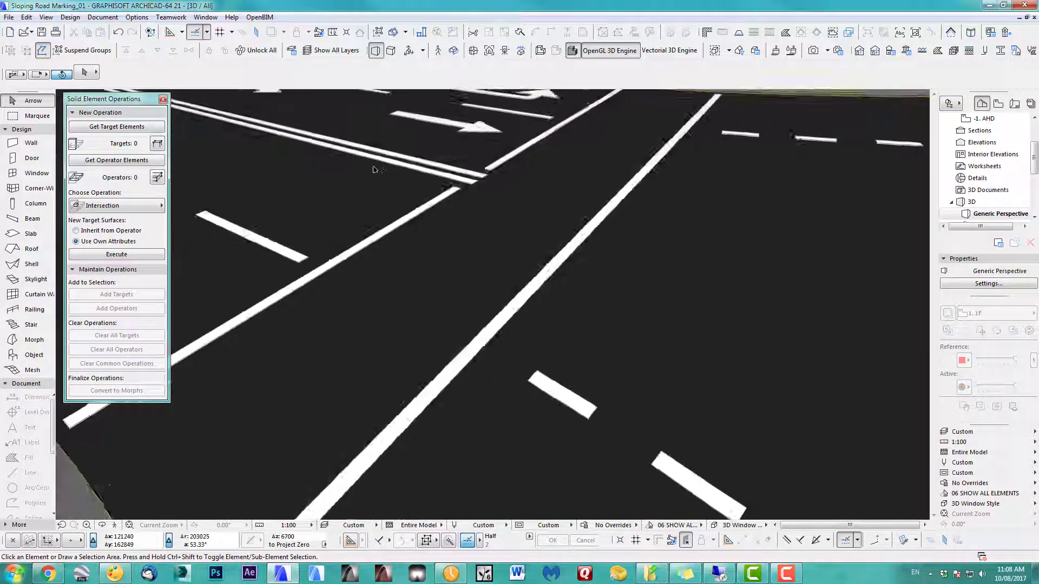
{"action": "scroll", "coordinate": [627, 187], "scroll_direction": "down", "scroll_amount": 10}
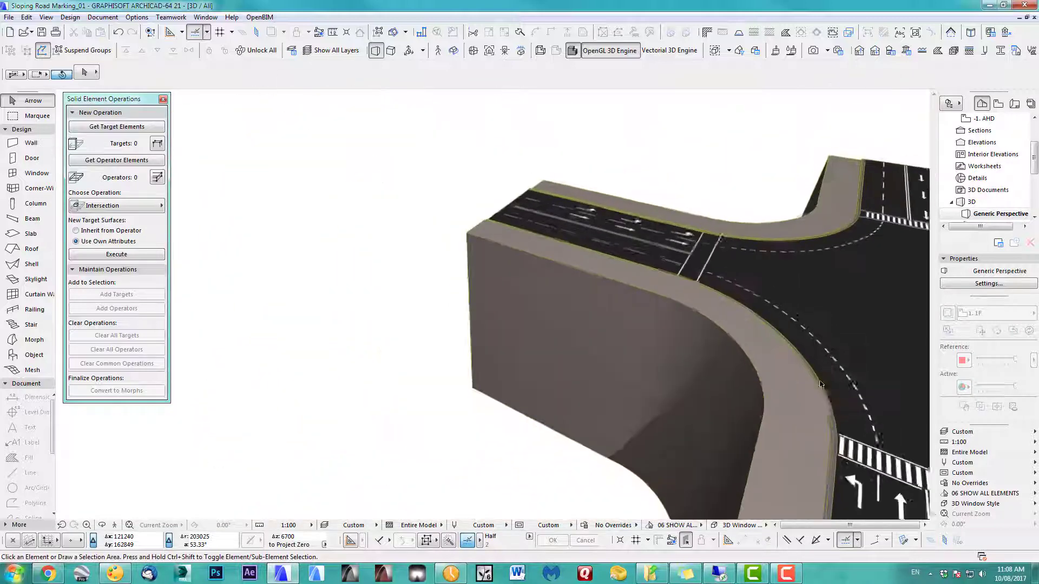
{"action": "middle_click_drag", "start_coordinate": [621, 311], "coordinate": [574, 221], "text": "shift"}
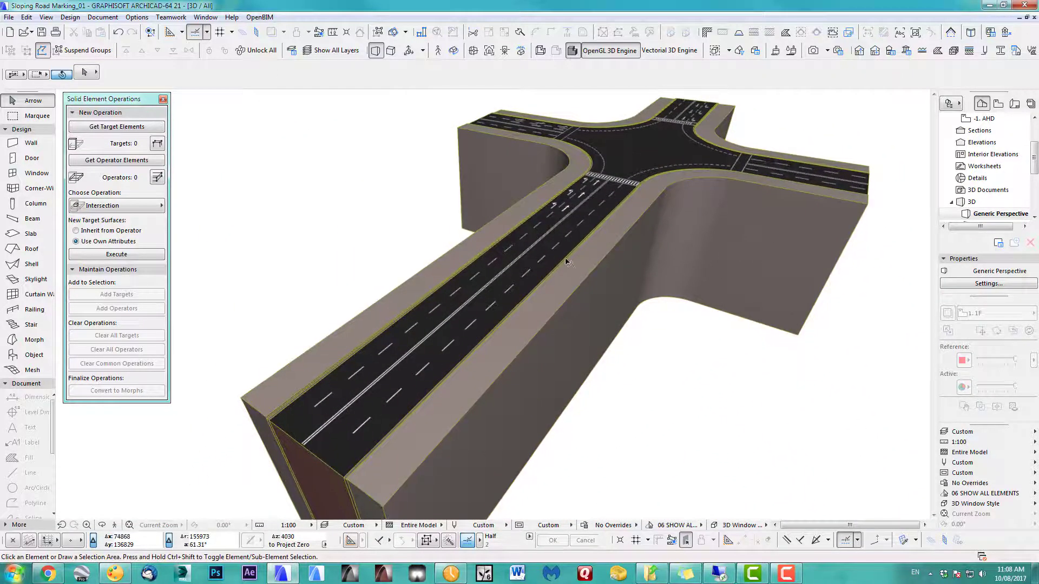